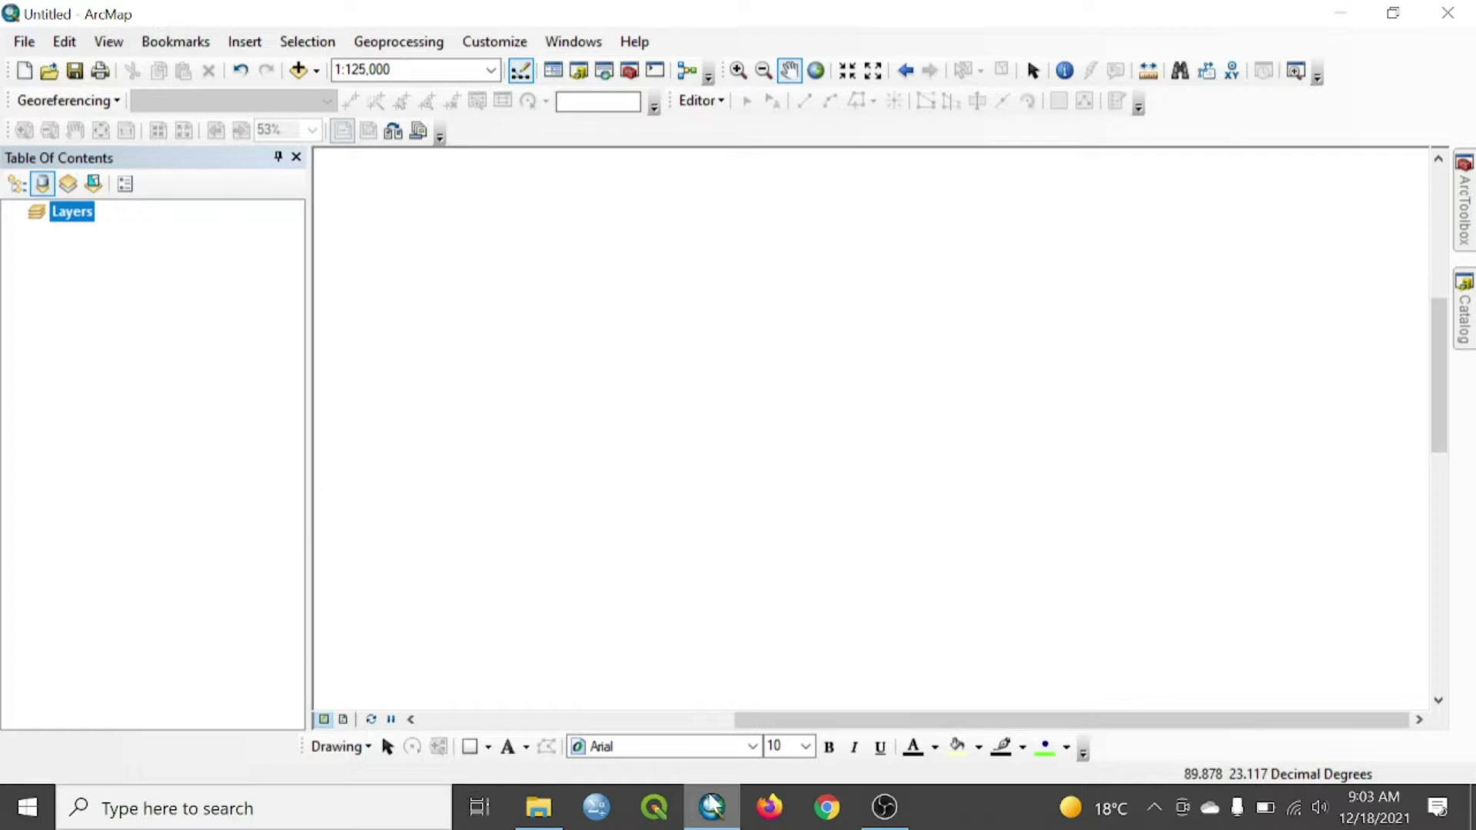
Select location.xlsx in the Tutorial_0C folder and bring up its context menu.
click(541, 807)
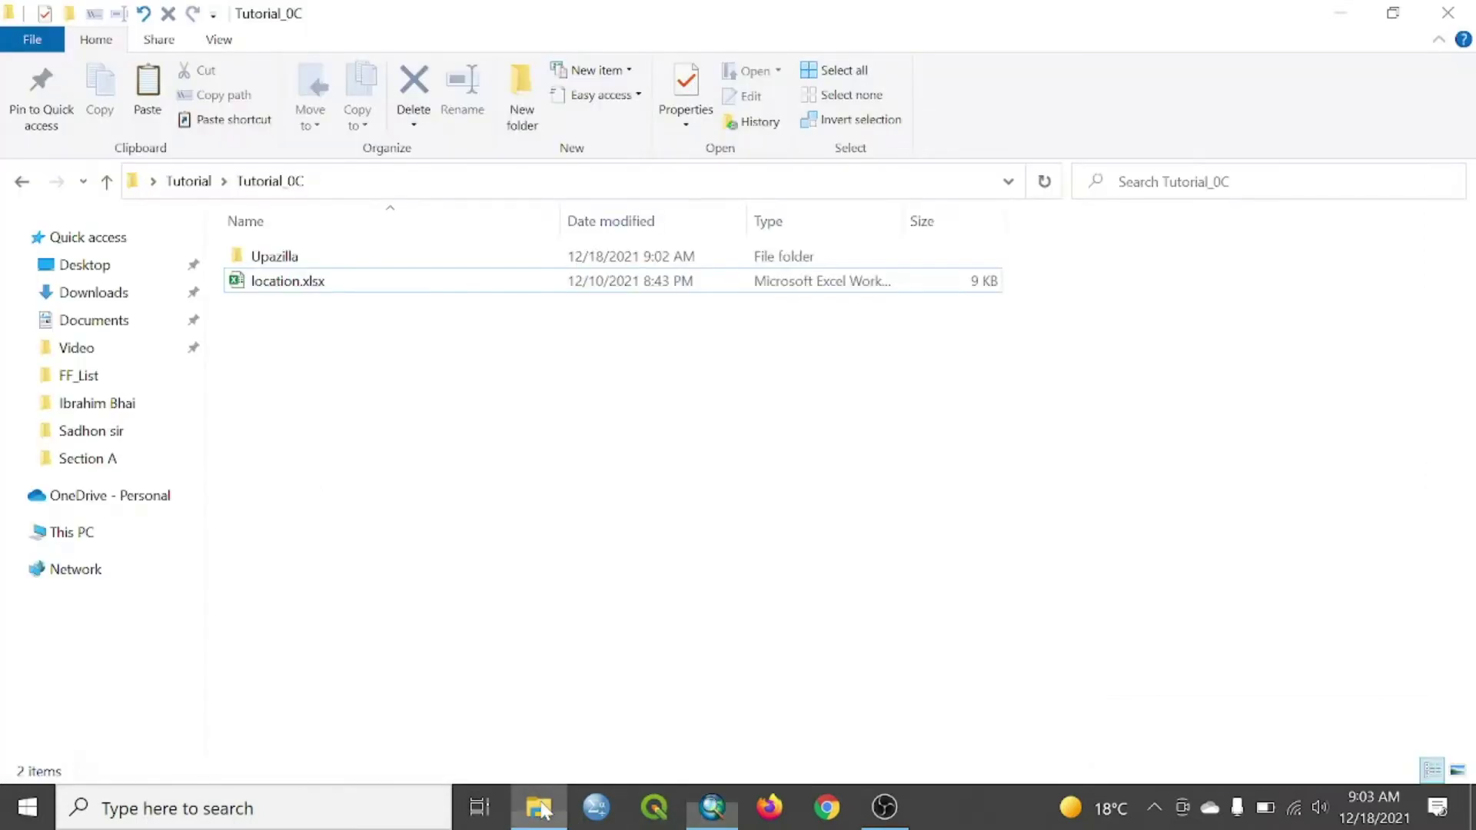
click(323, 288)
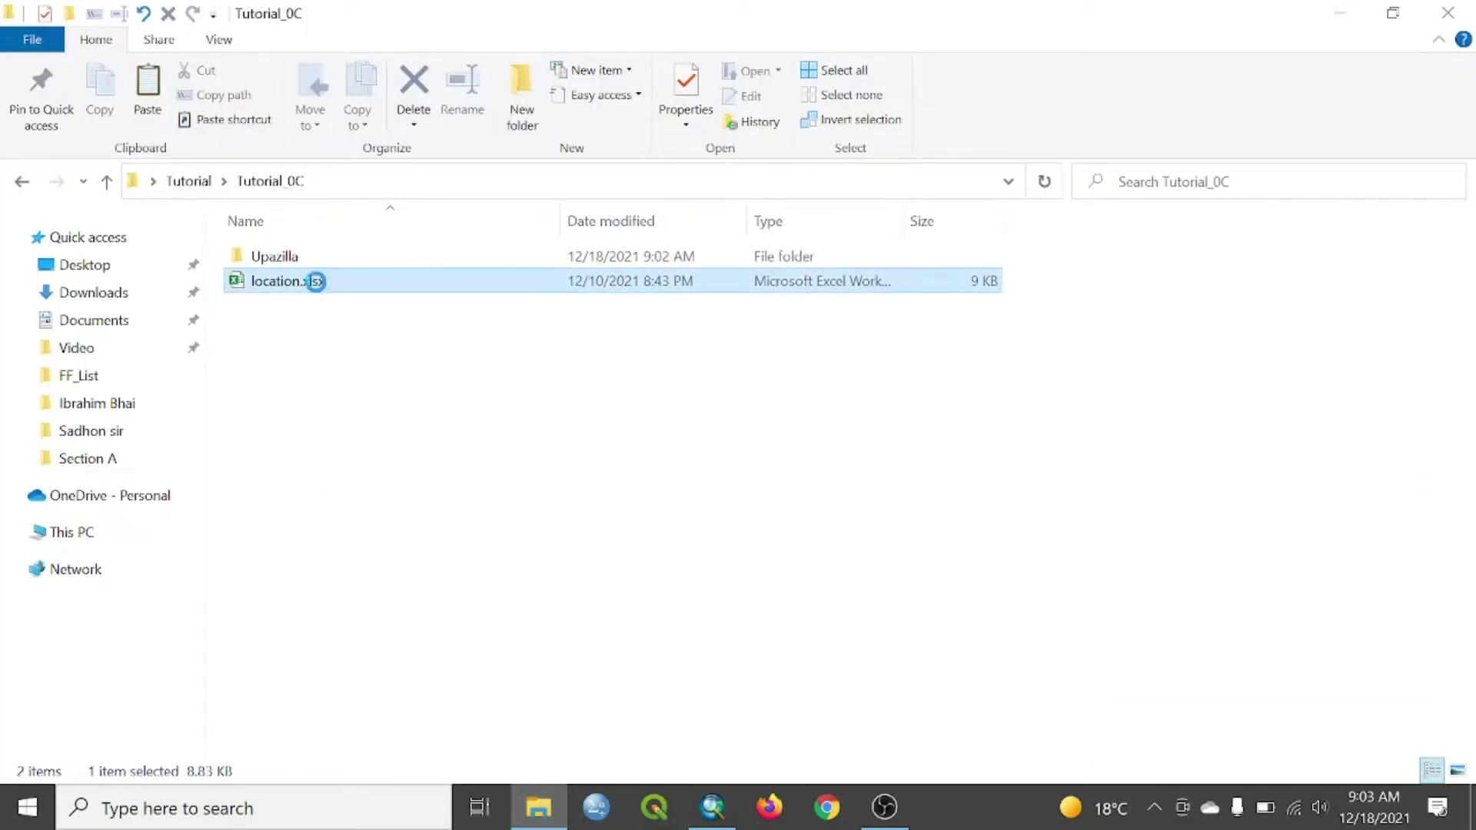
right_click(322, 282)
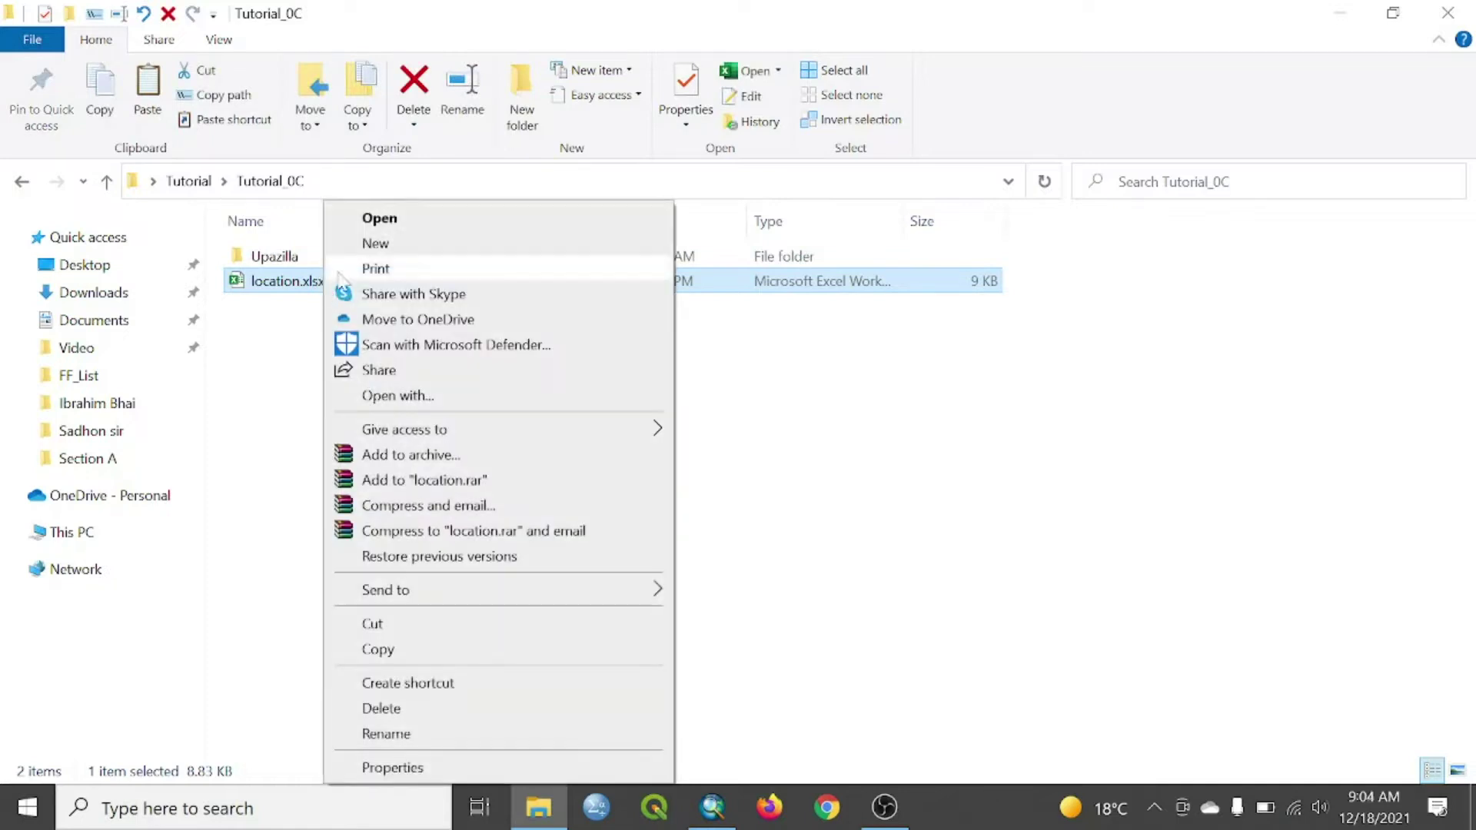
Open location.xlsx maximized and inspect its header row and ID, lat and lon columns.
click(378, 223)
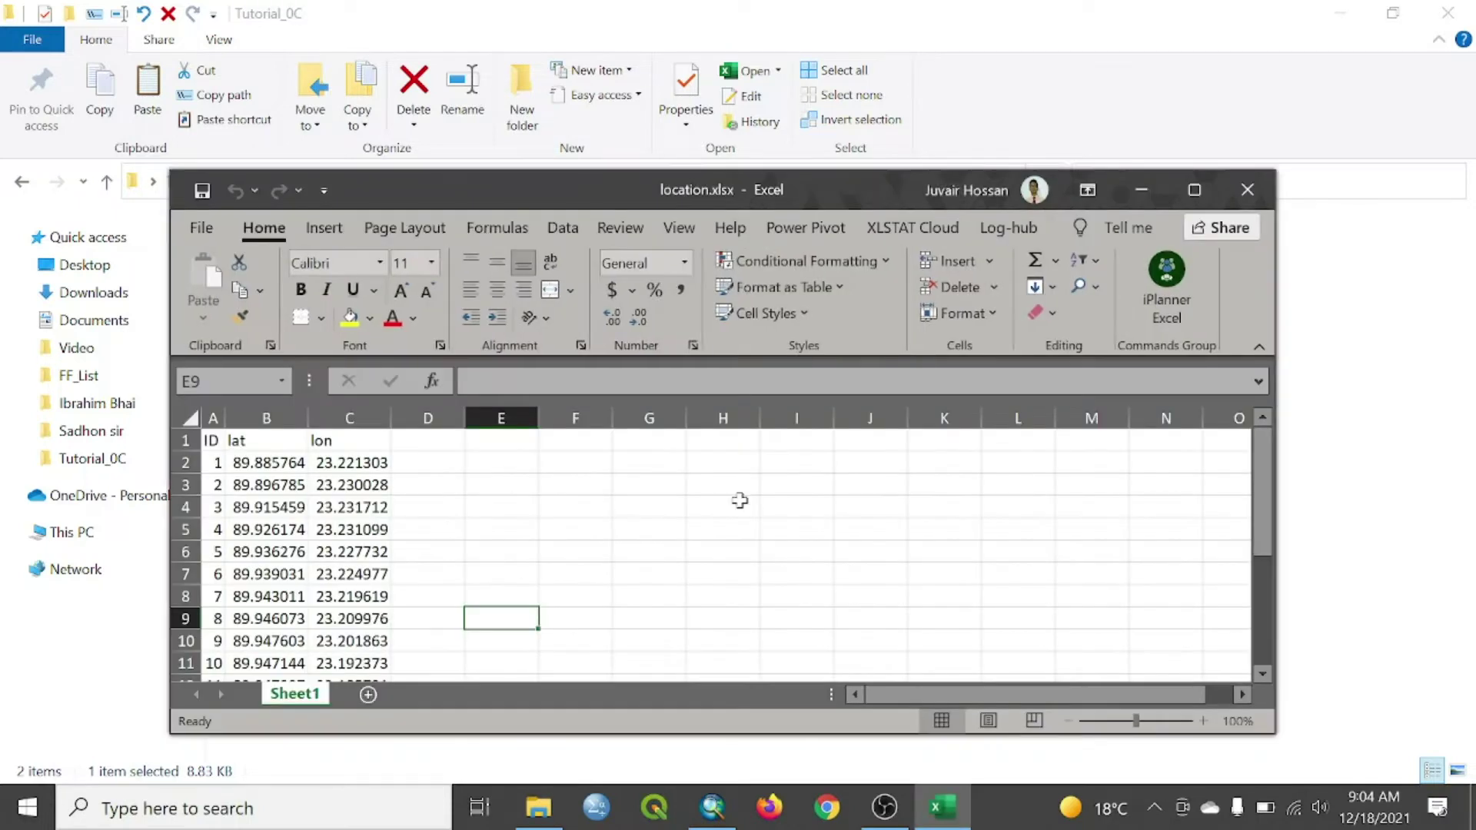
click(1195, 190)
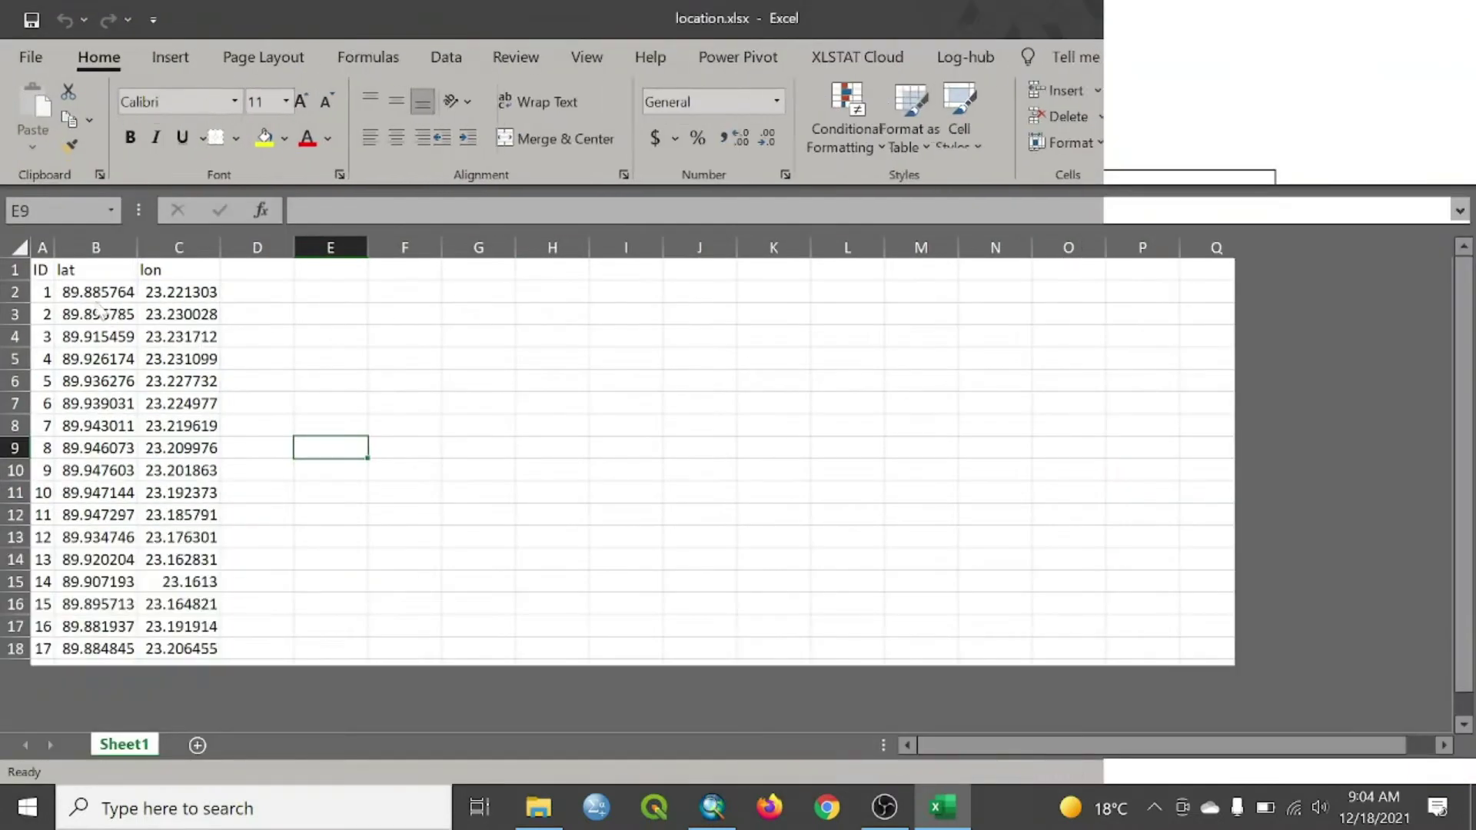
scroll(60, 314, down, 2)
scroll(70, 331, up, 2)
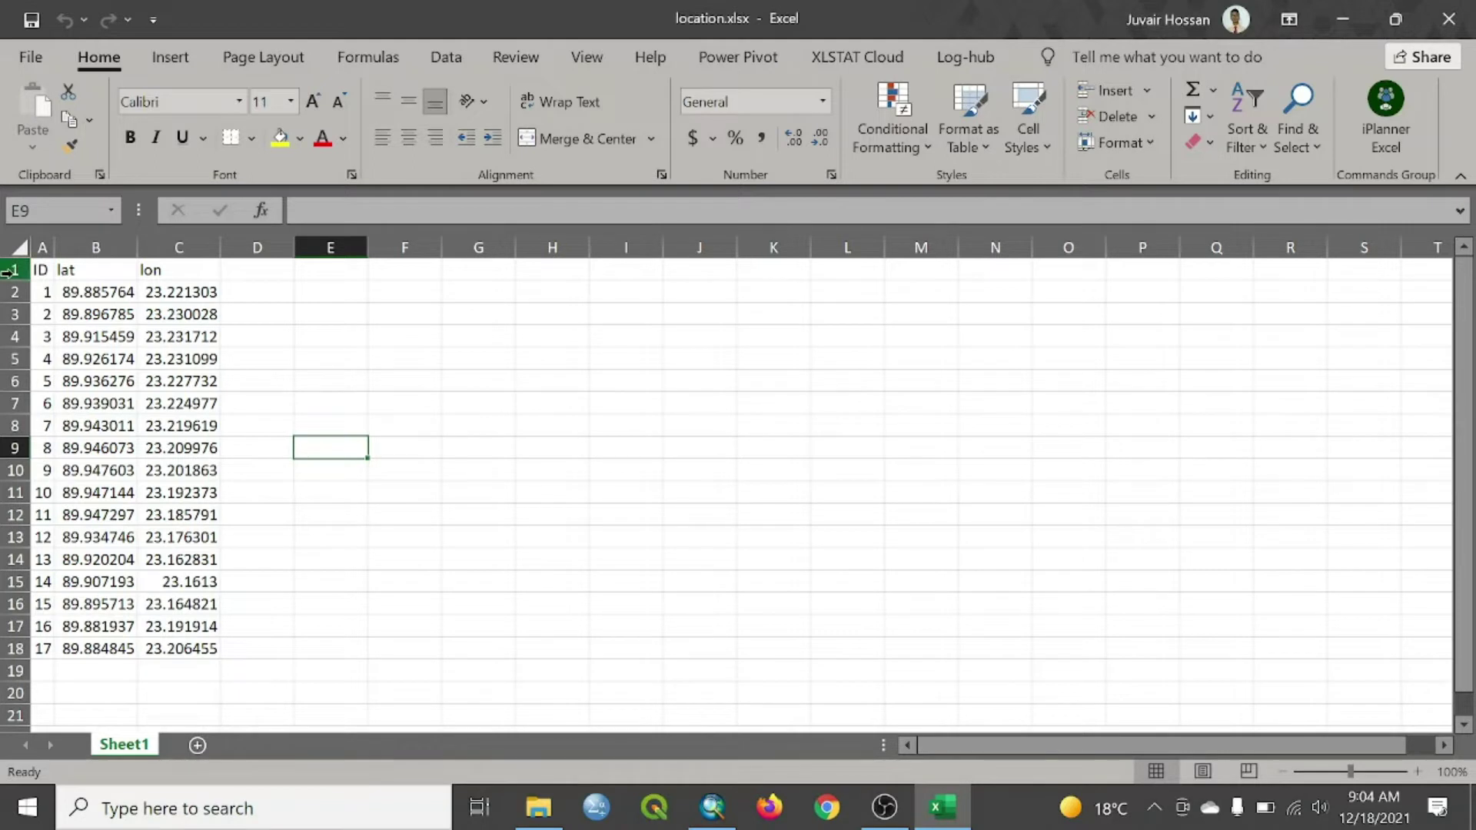
click(15, 270)
click(44, 250)
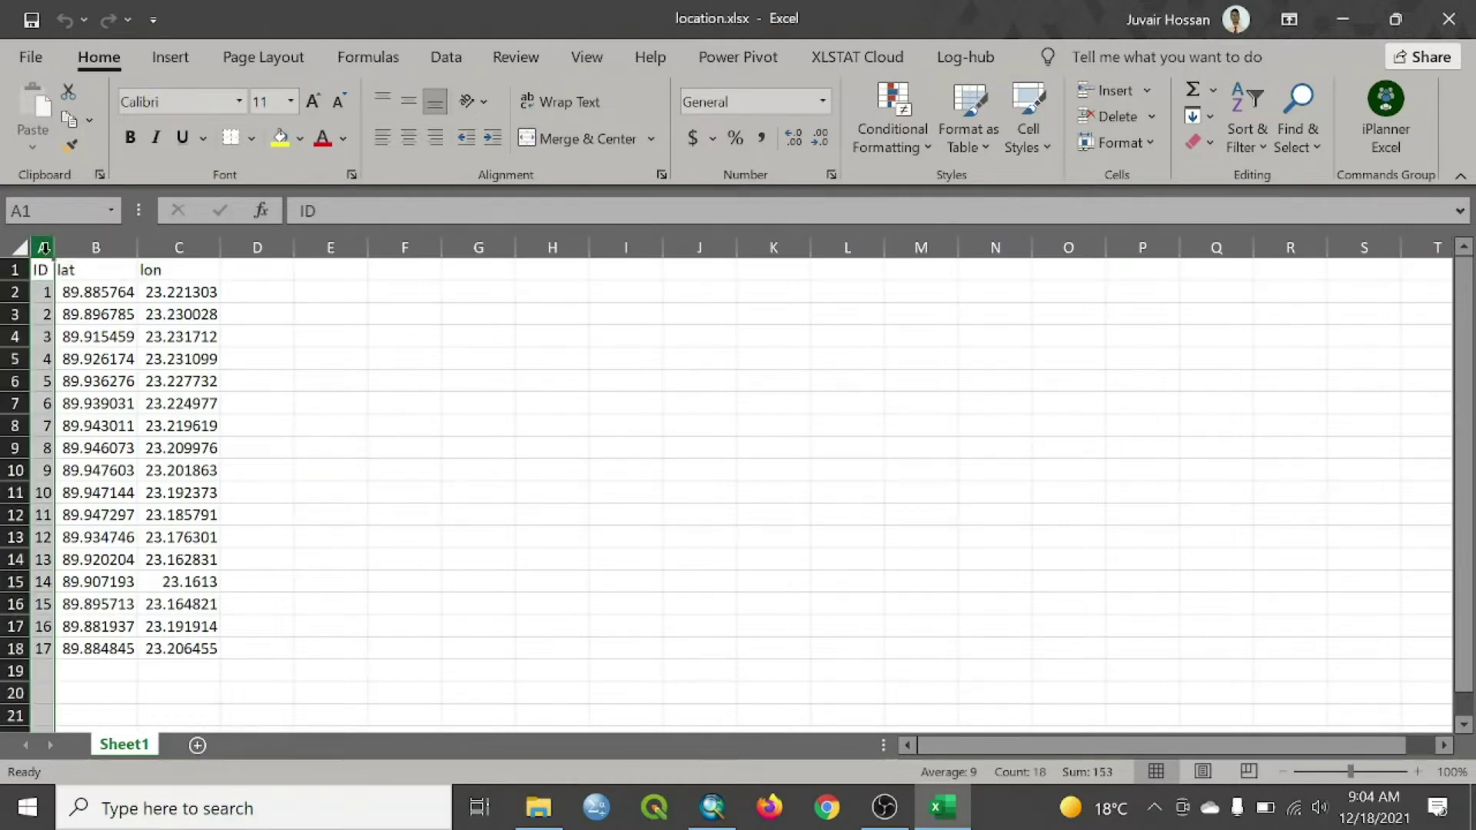
click(91, 247)
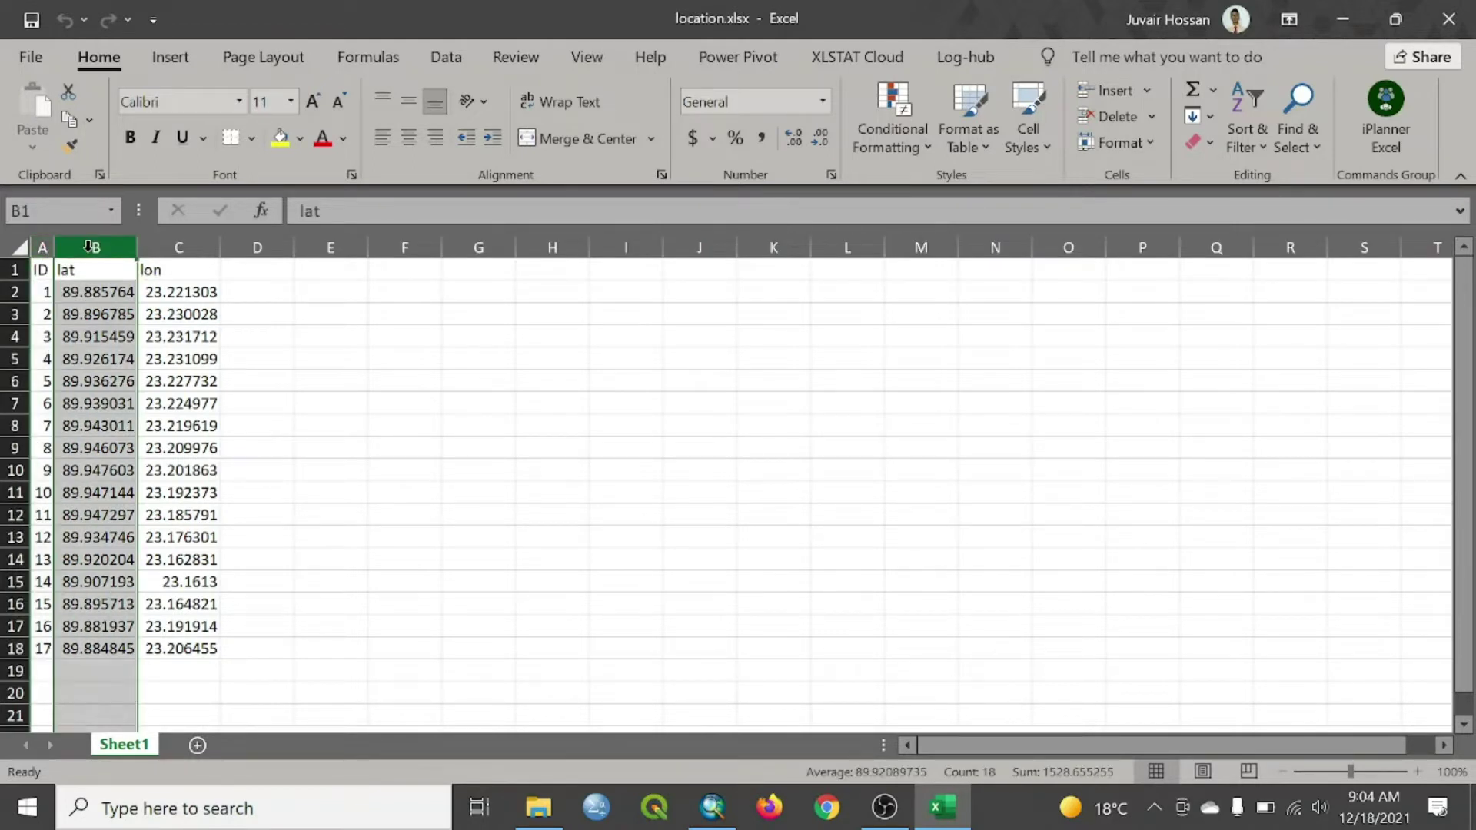
click(189, 249)
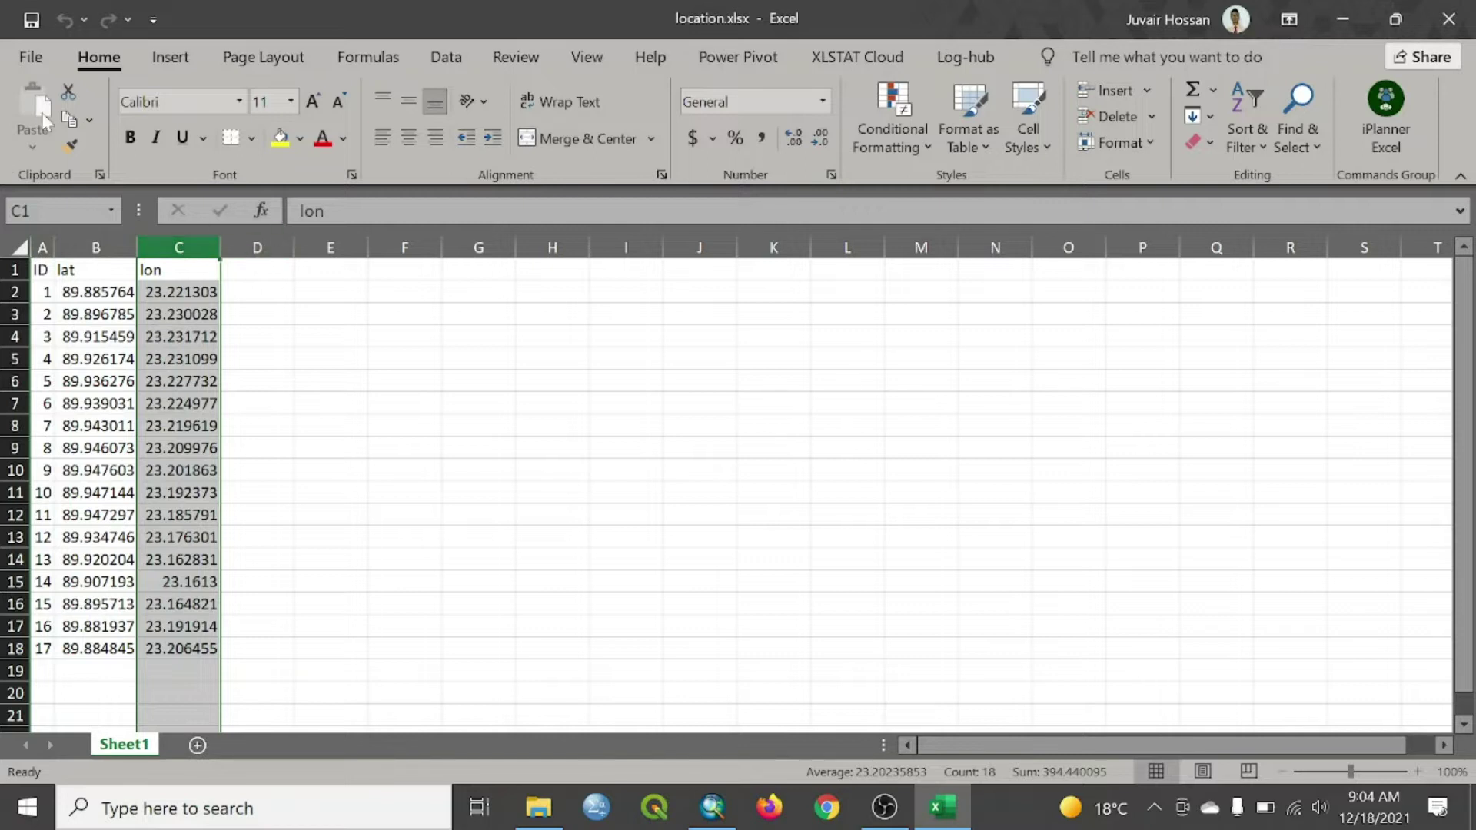
Save the workbook as CSV (Comma delimited) location.csv, close Excel, and select the new file.
click(25, 64)
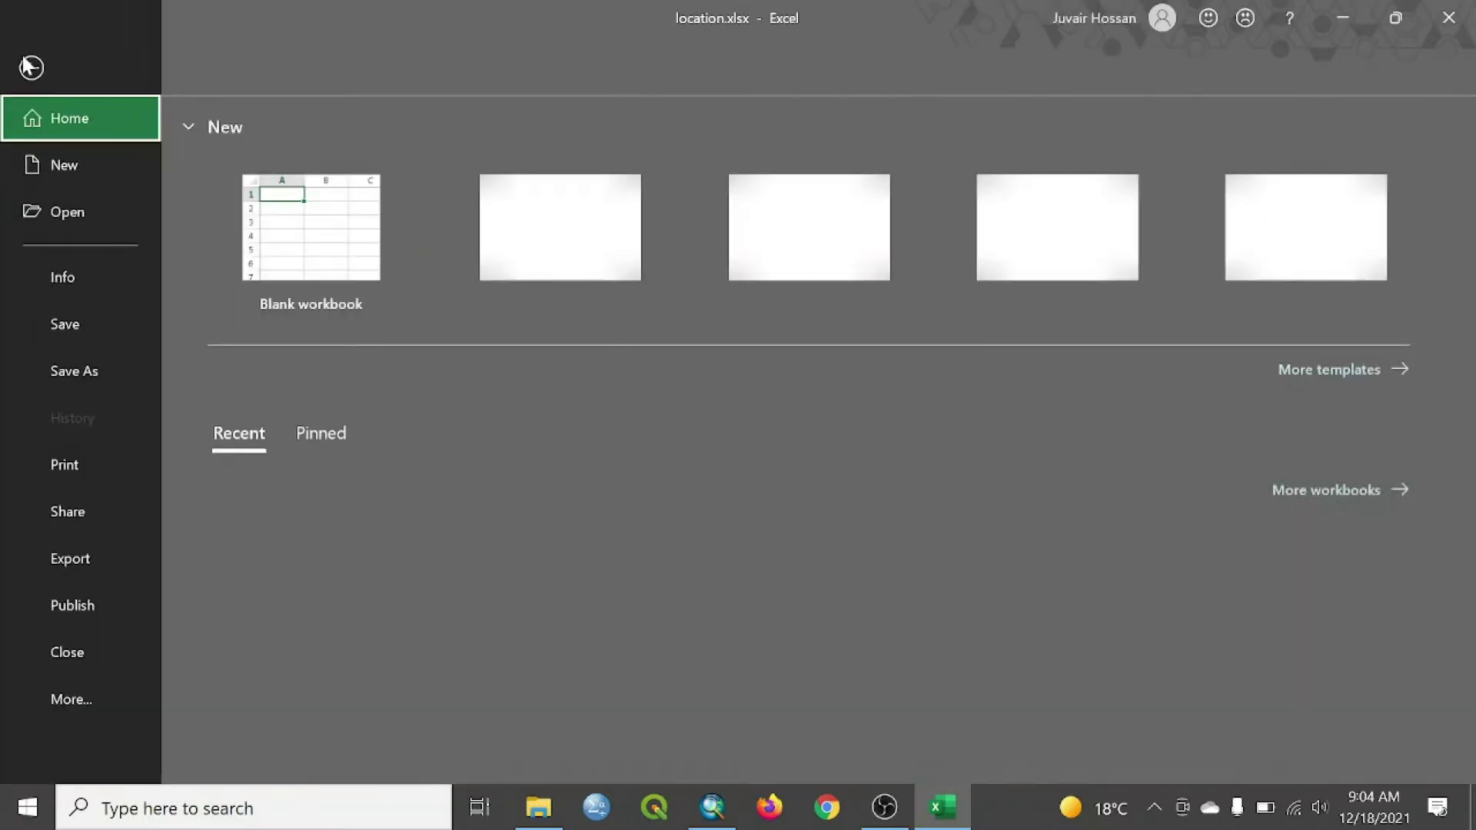
click(80, 364)
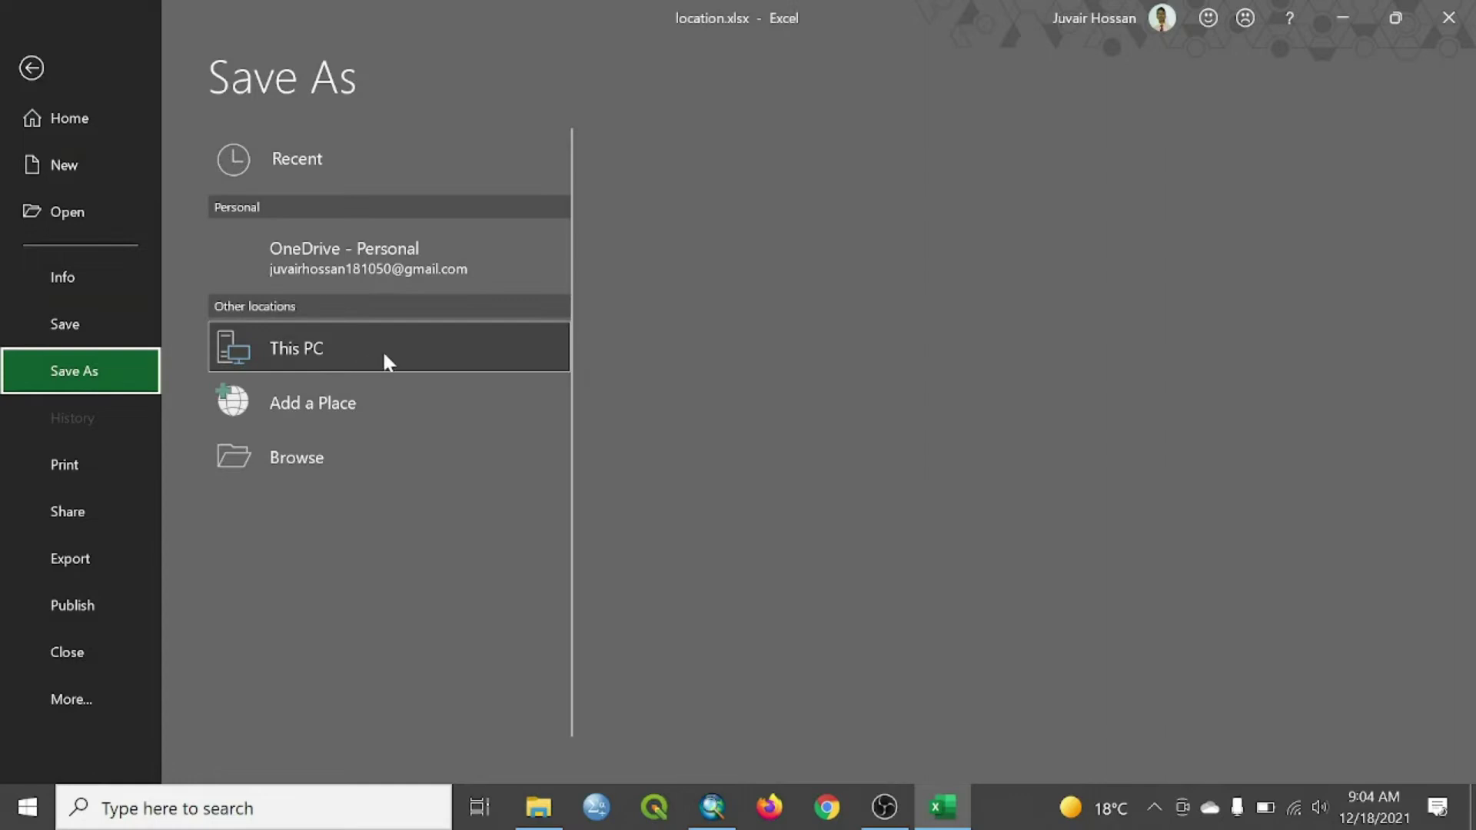
click(791, 282)
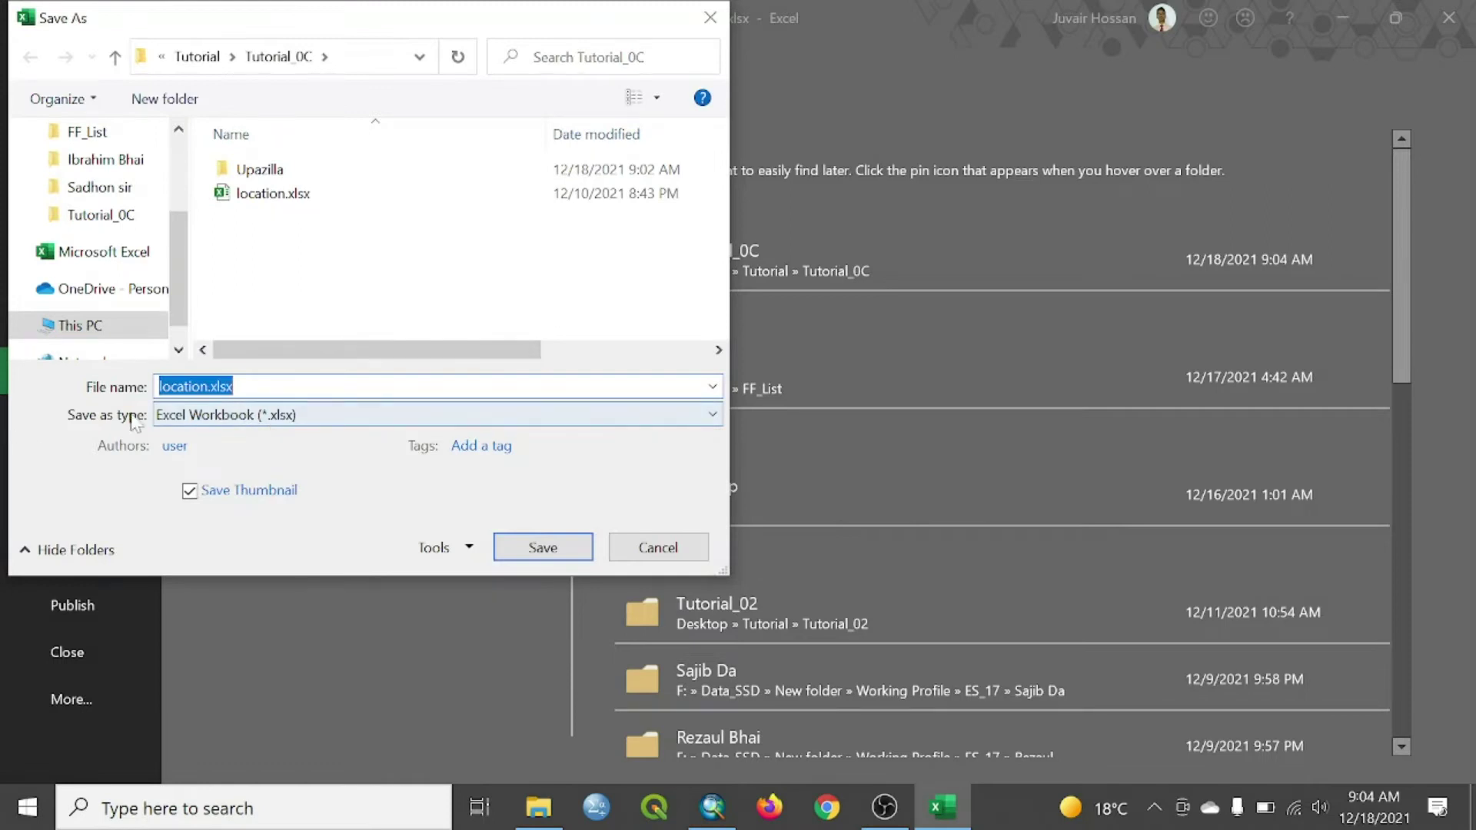
click(294, 418)
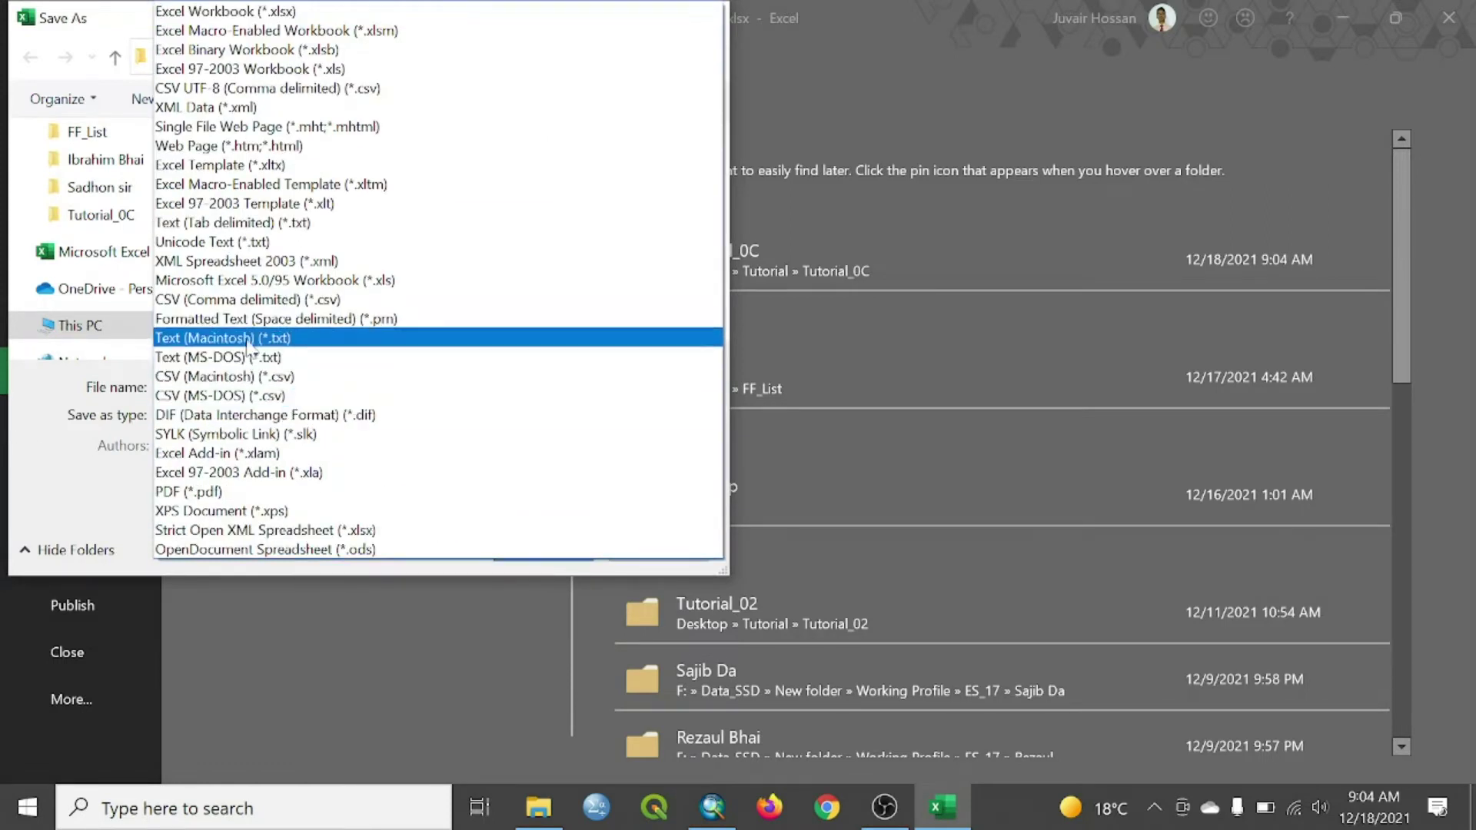
click(296, 304)
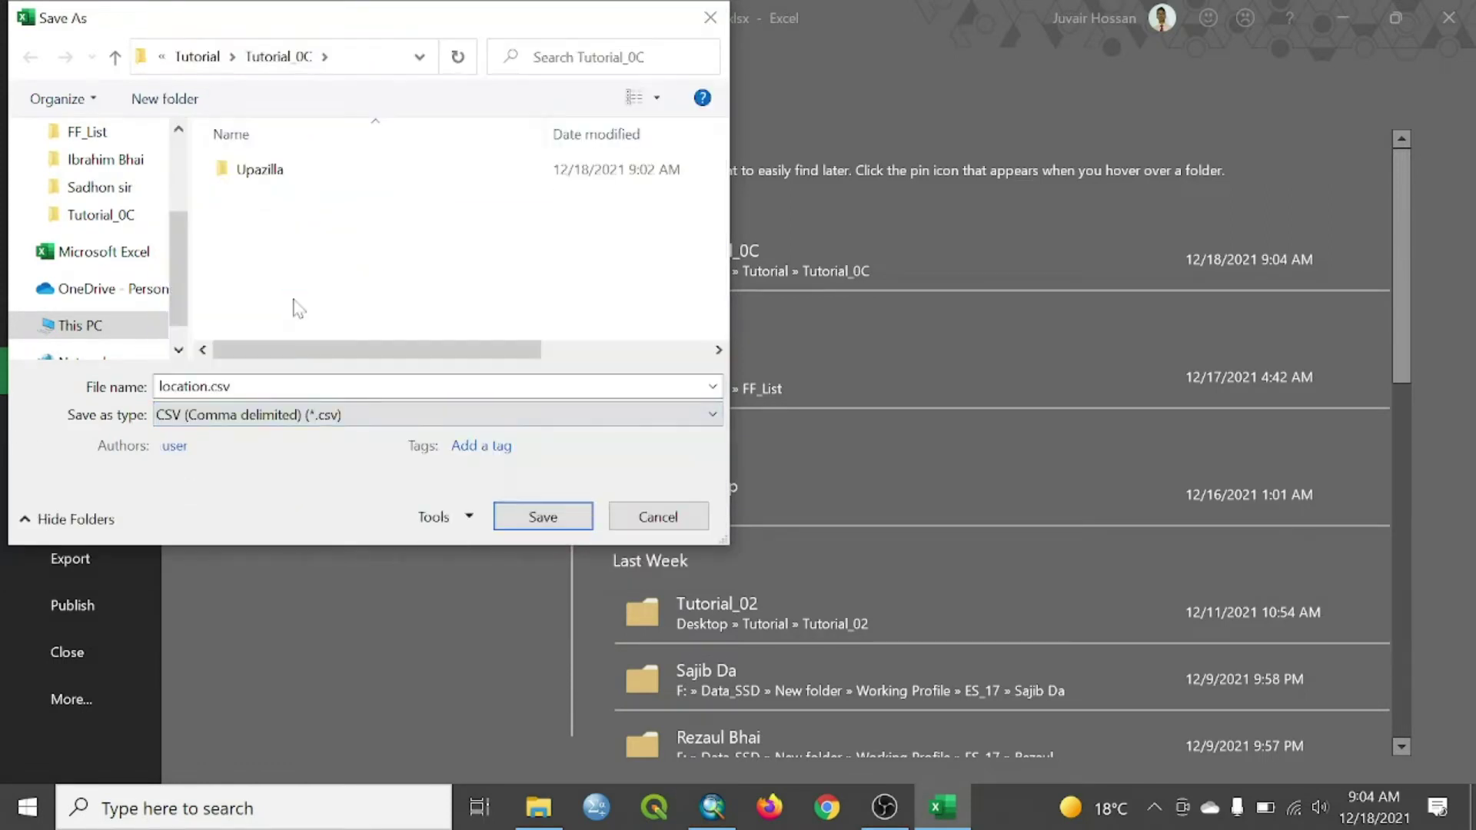
click(525, 518)
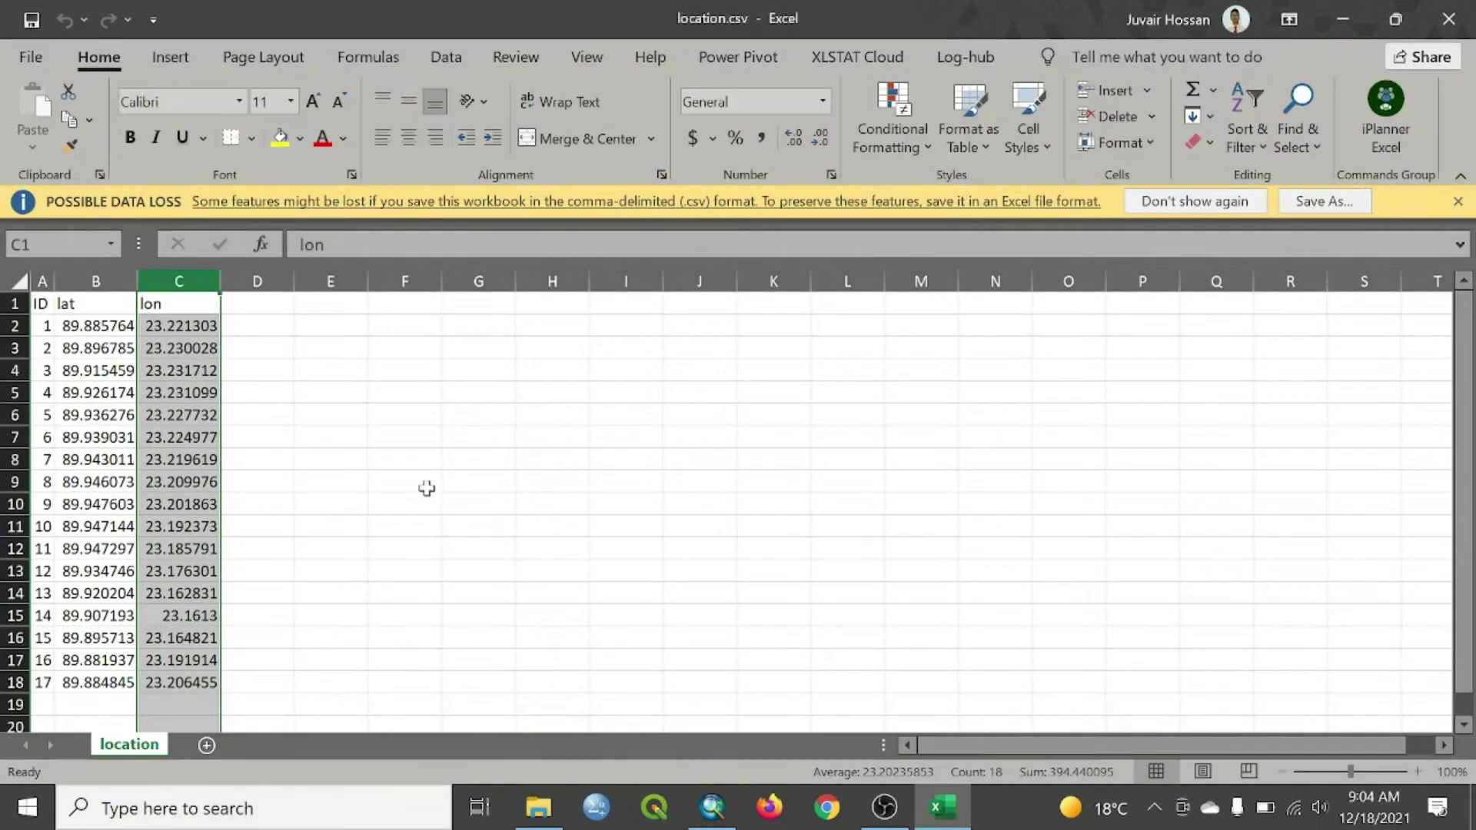
click(1448, 19)
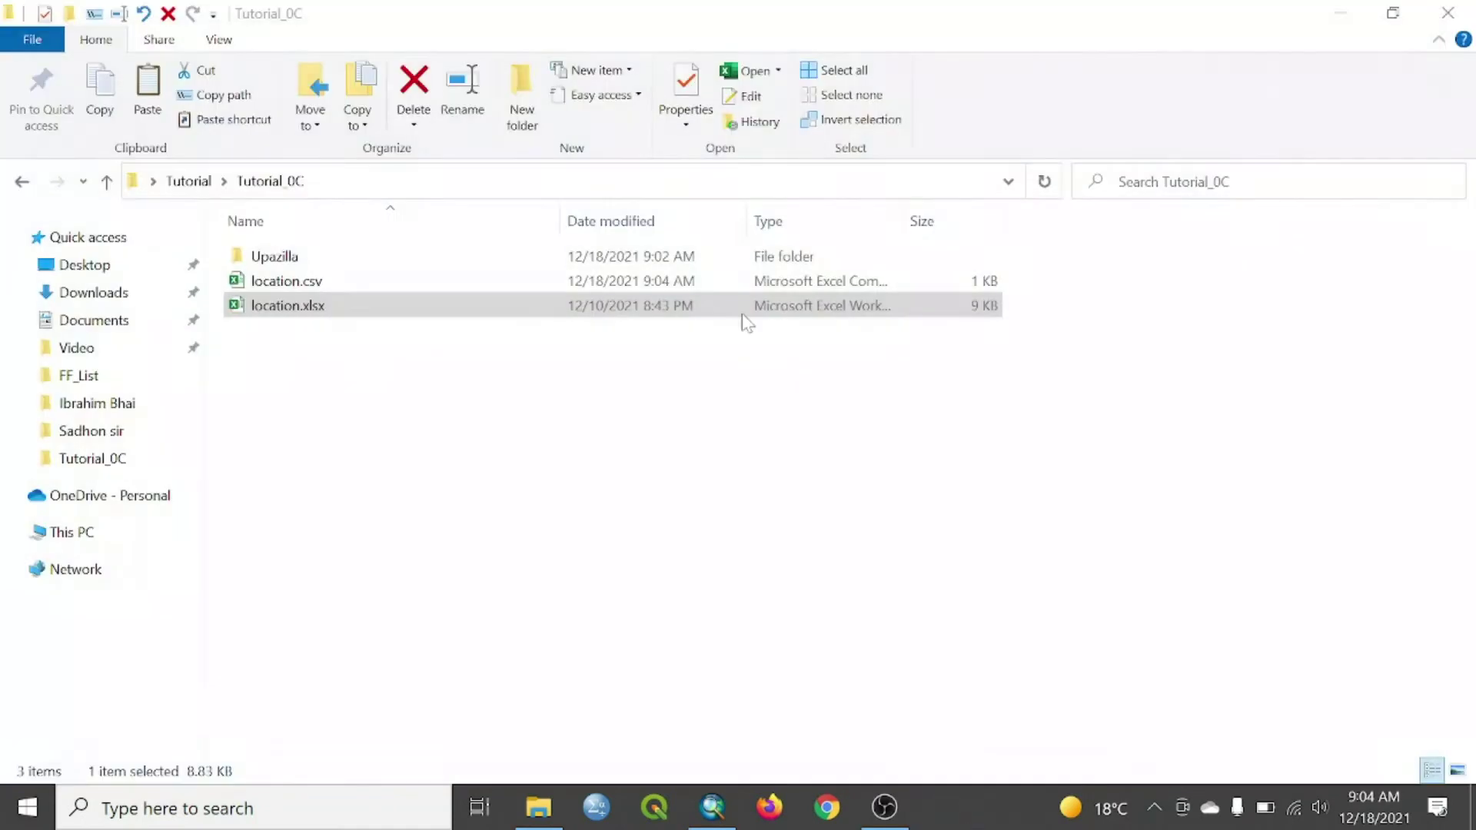
click(323, 285)
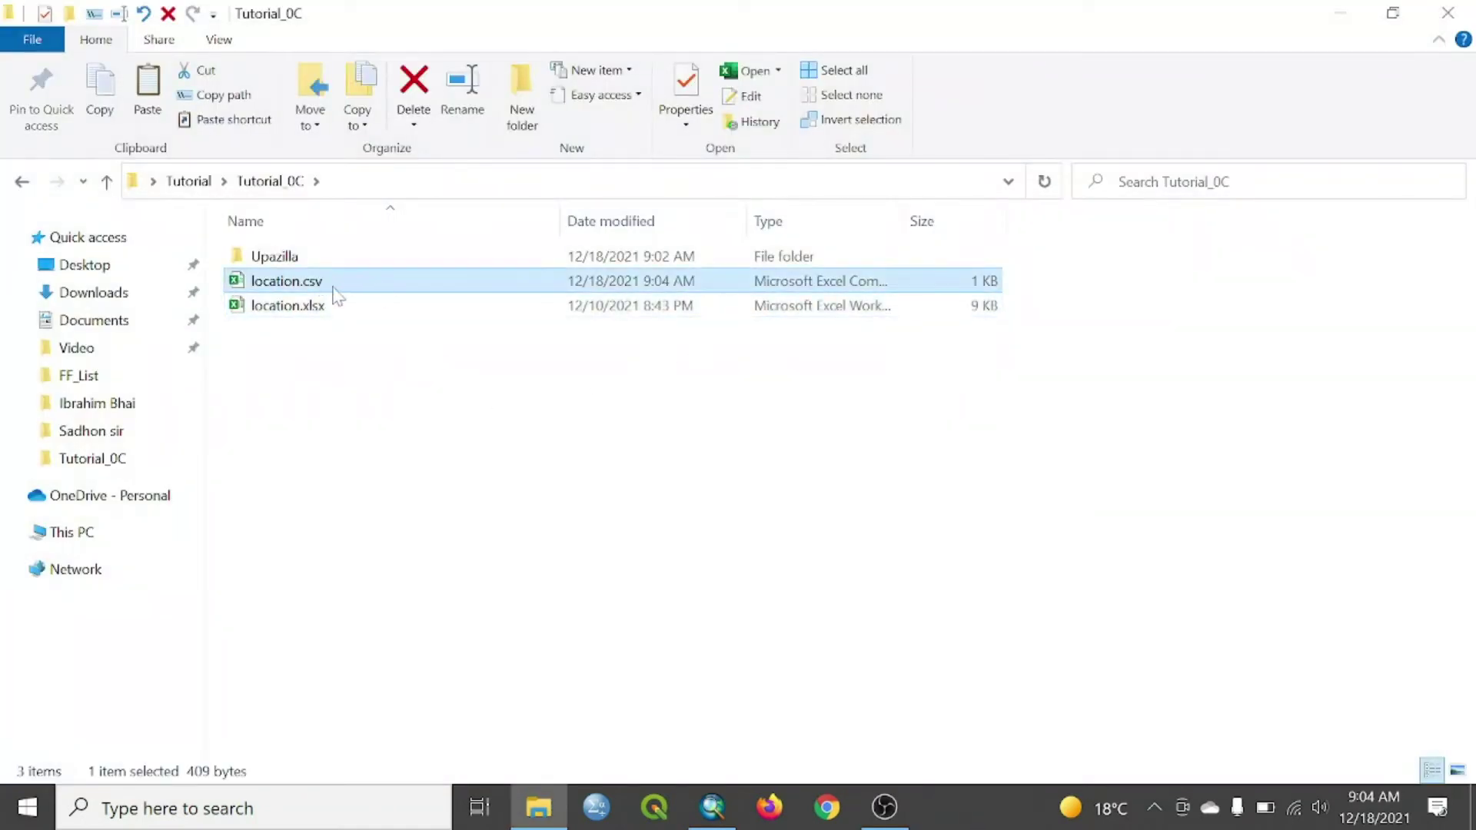
Add location.csv from Desktop\Tutorial\Tutorial_0C to the ArcMap table of contents.
click(727, 807)
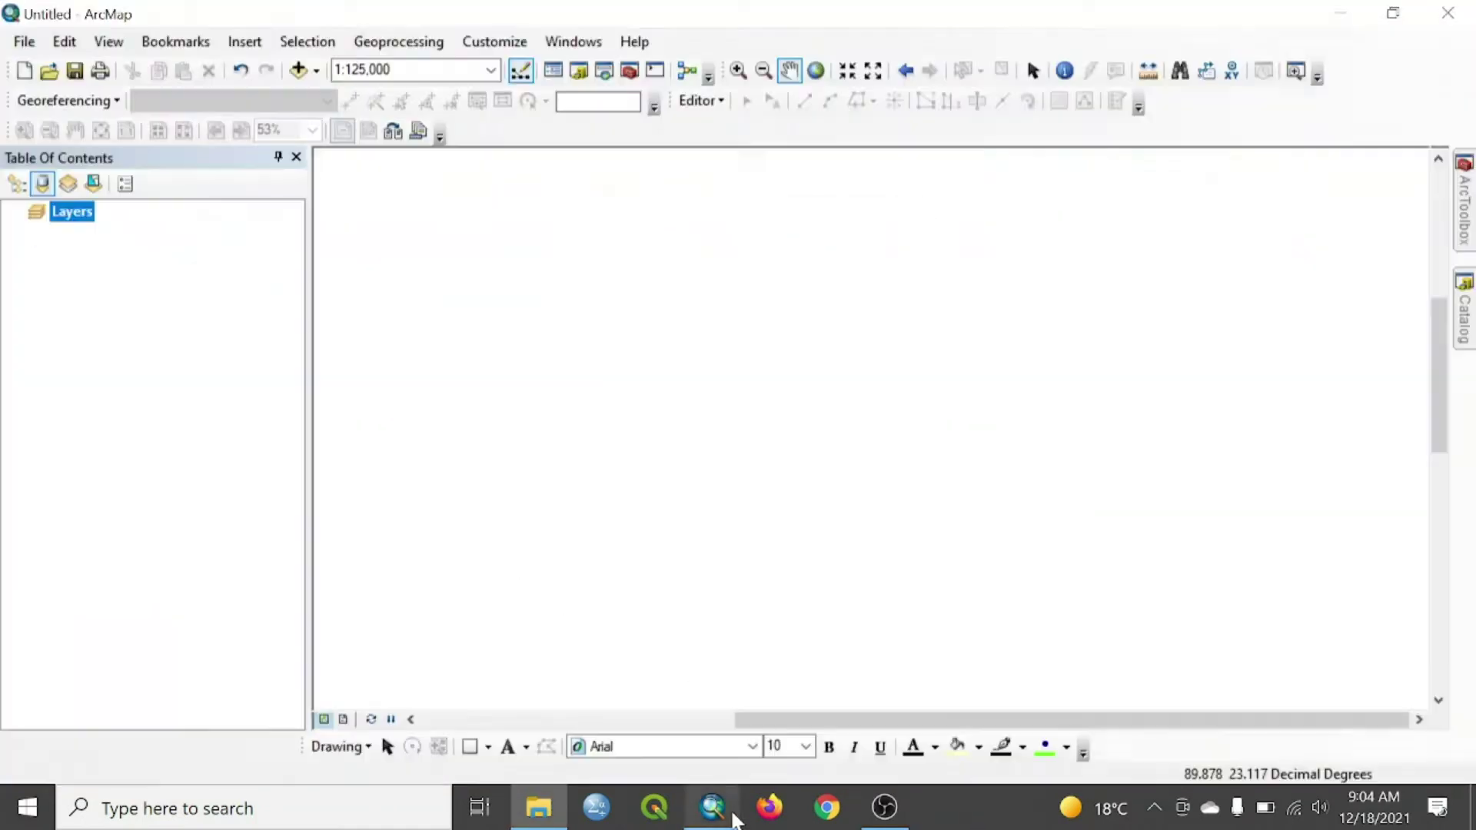
click(296, 74)
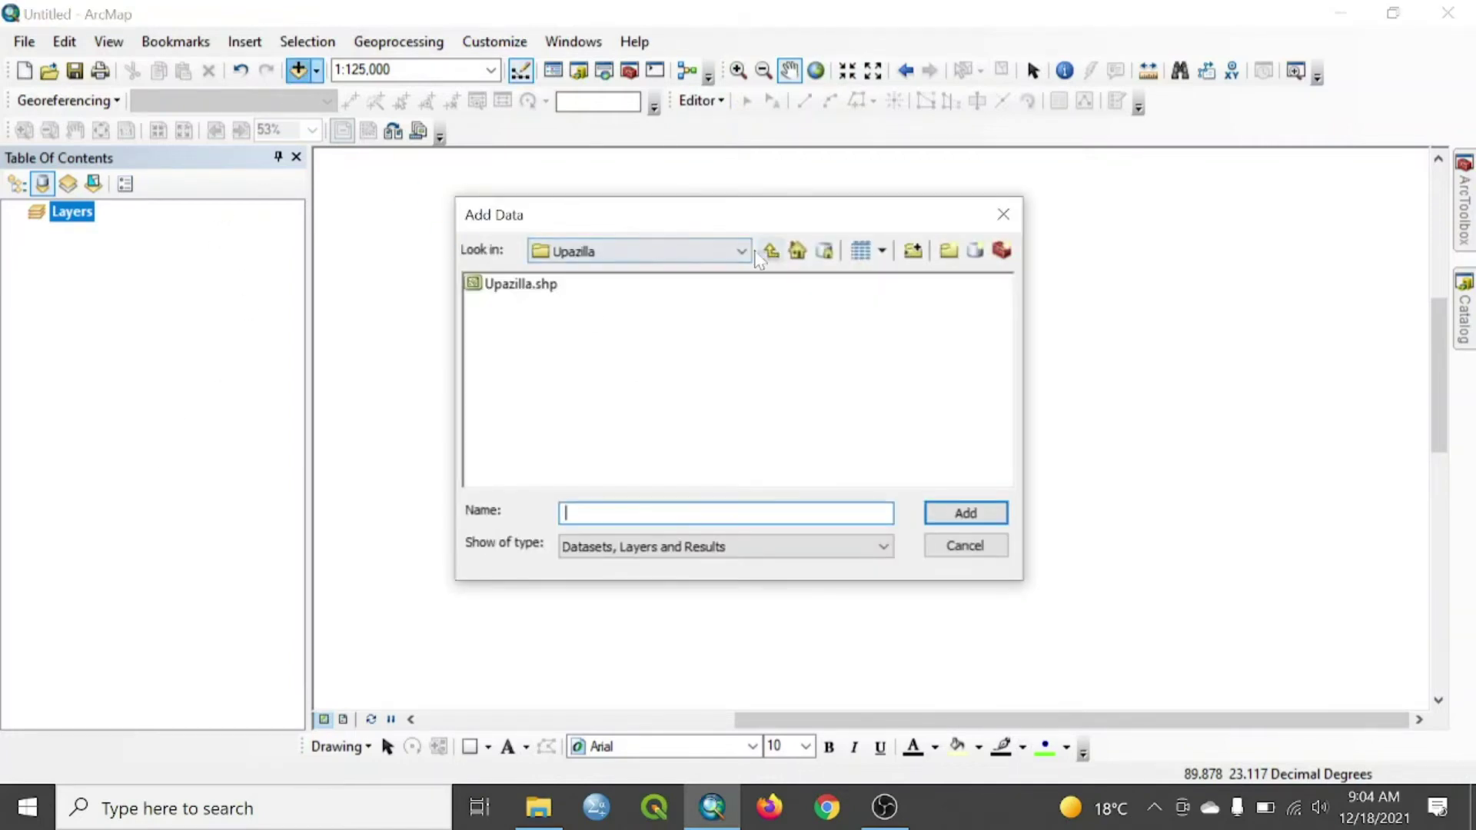
click(744, 253)
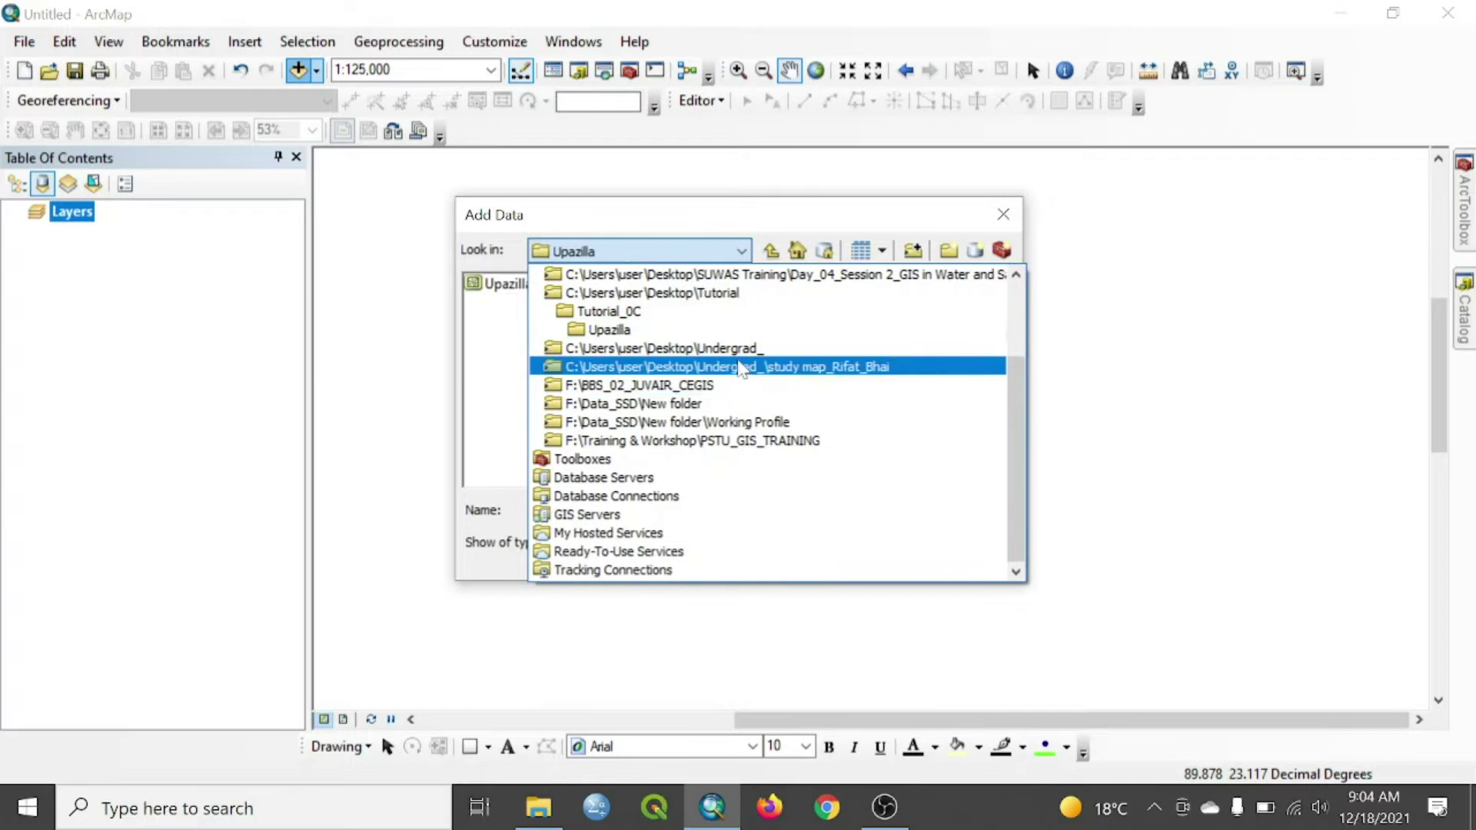
click(698, 293)
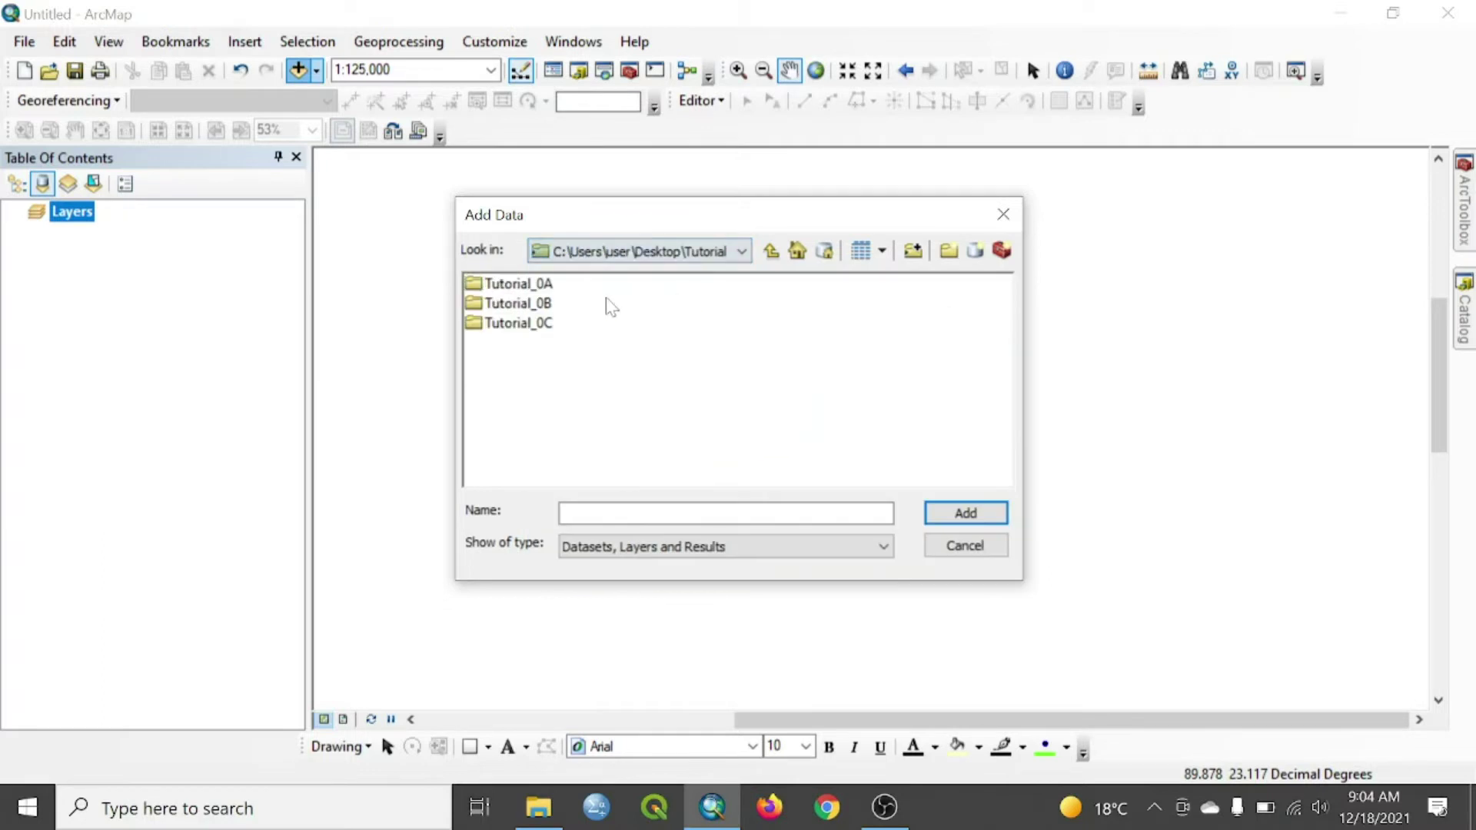
double_click(512, 330)
click(534, 306)
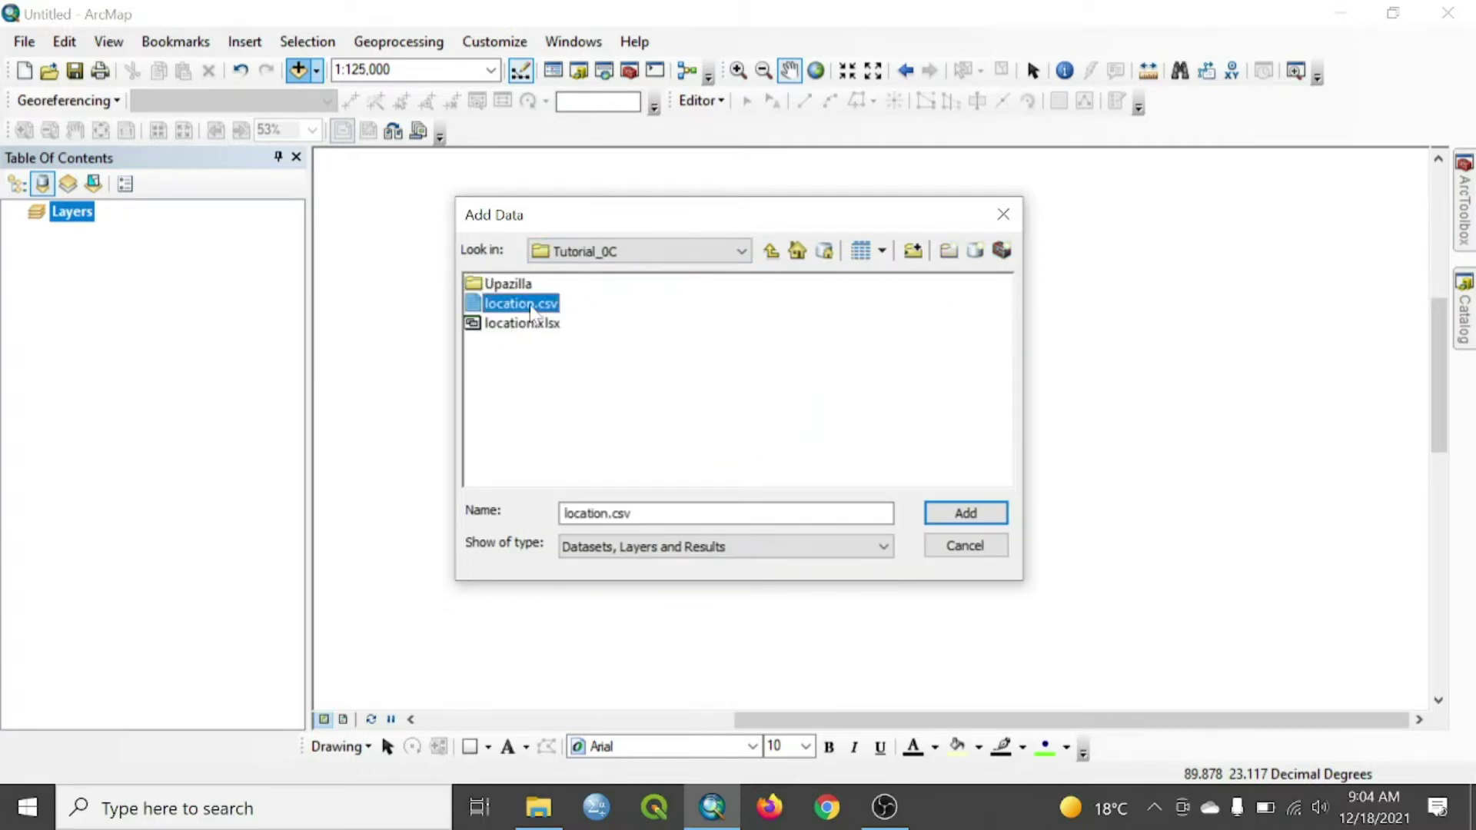
click(976, 523)
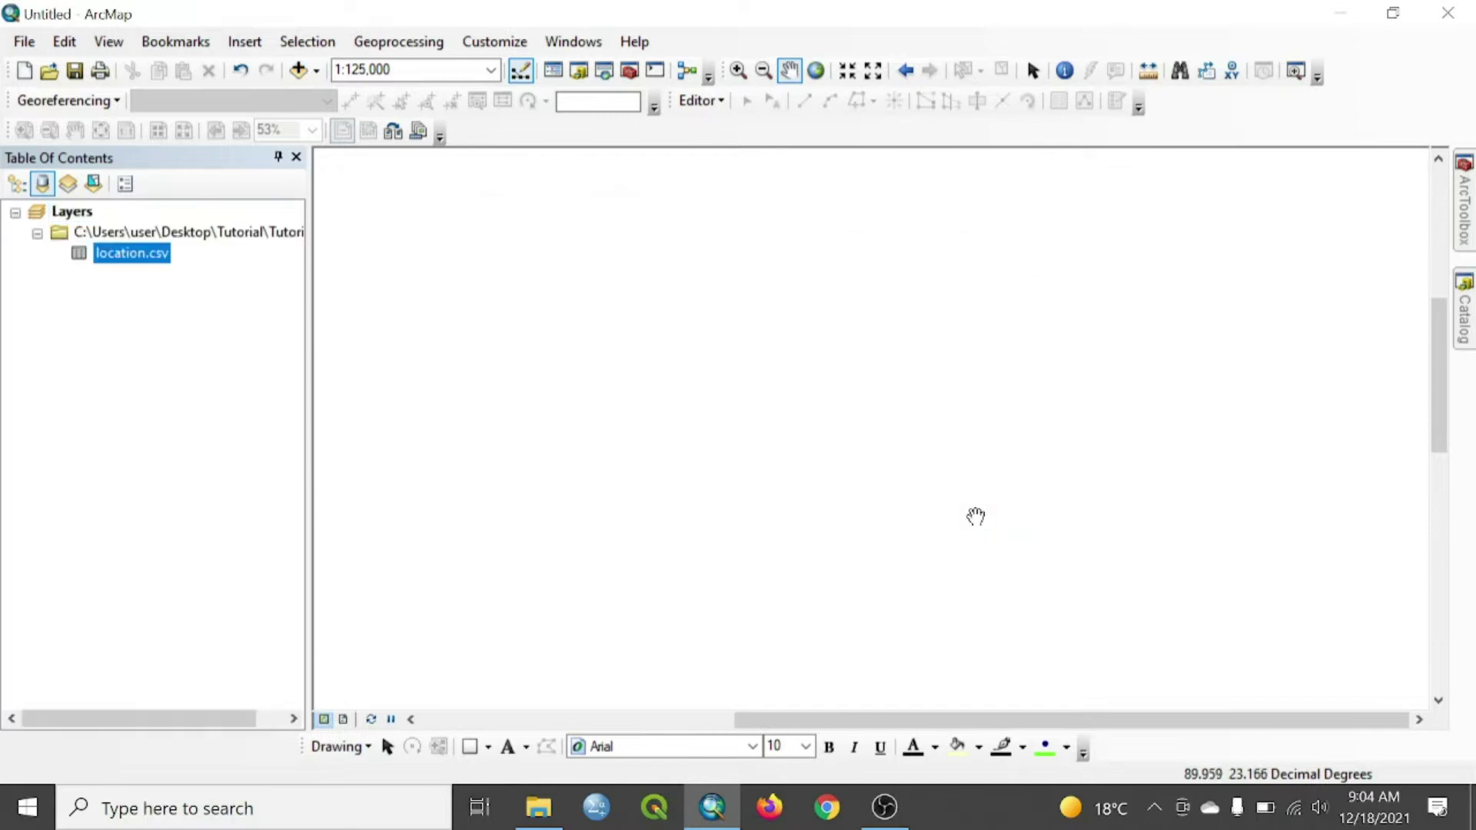
right_click(133, 260)
Display location.csv as XY data with lat as the X field and lon as Y.
click(238, 464)
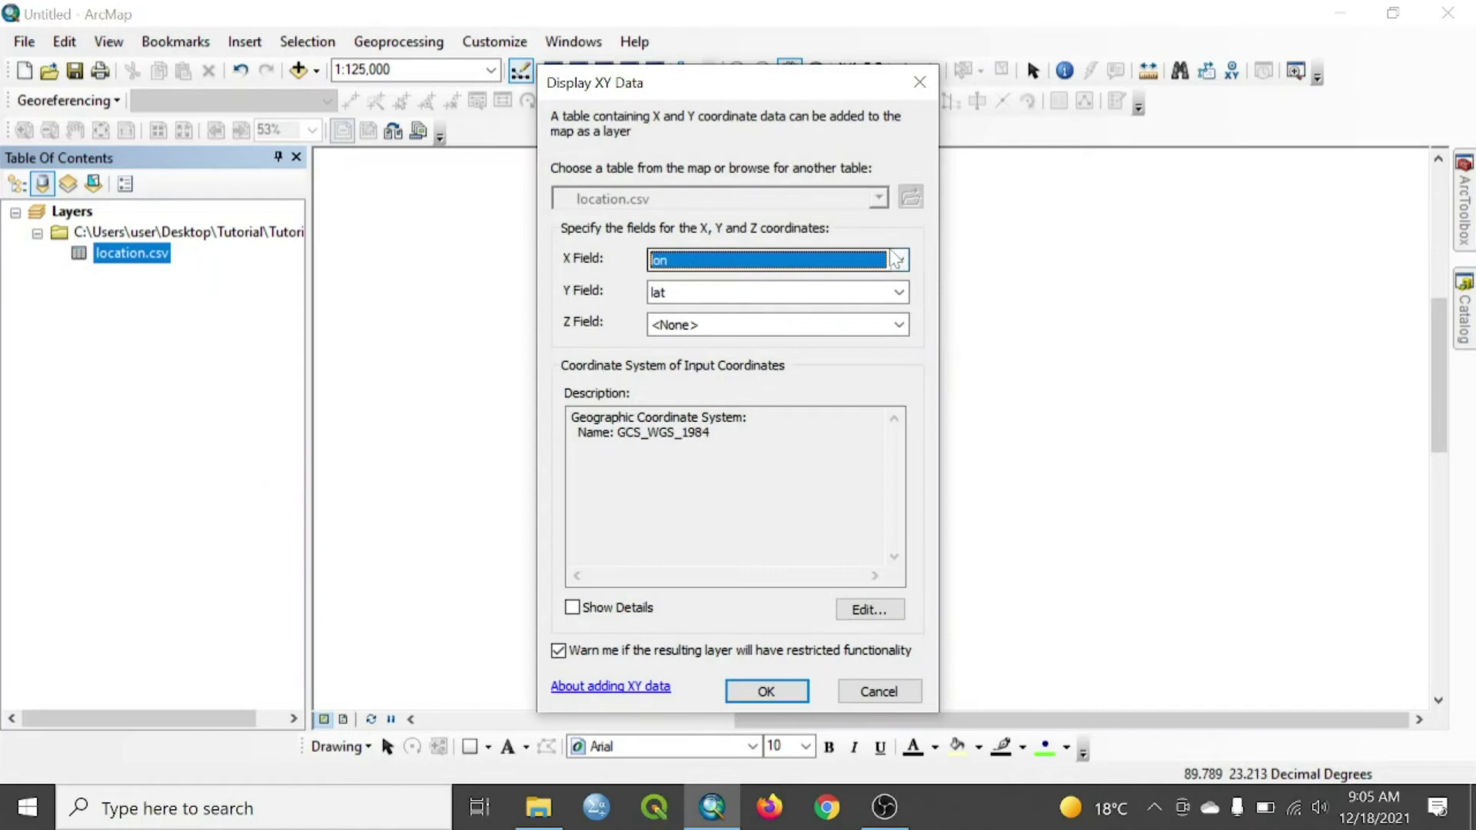
click(899, 259)
click(797, 309)
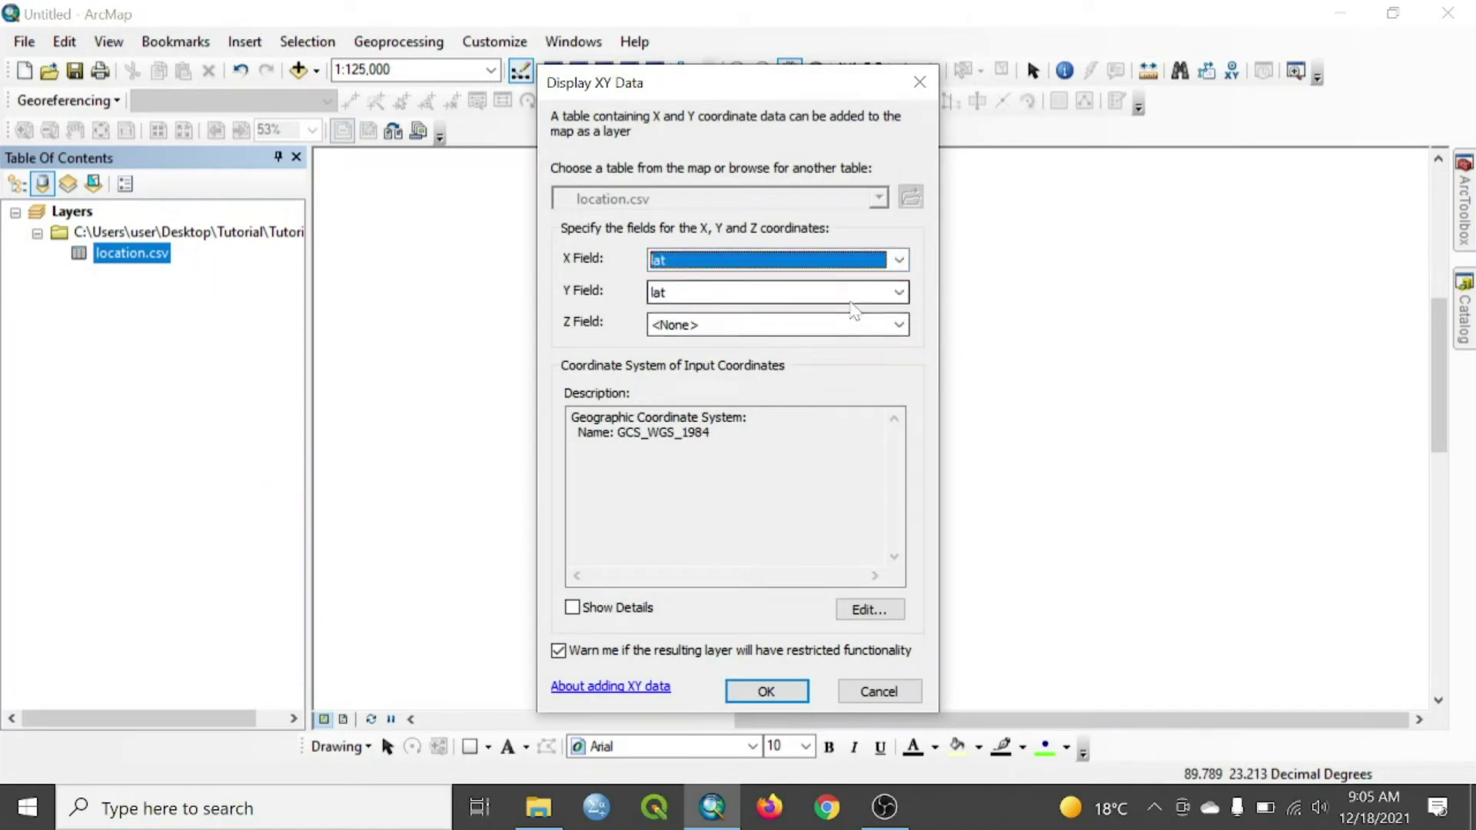
click(831, 292)
click(794, 332)
key(Down)
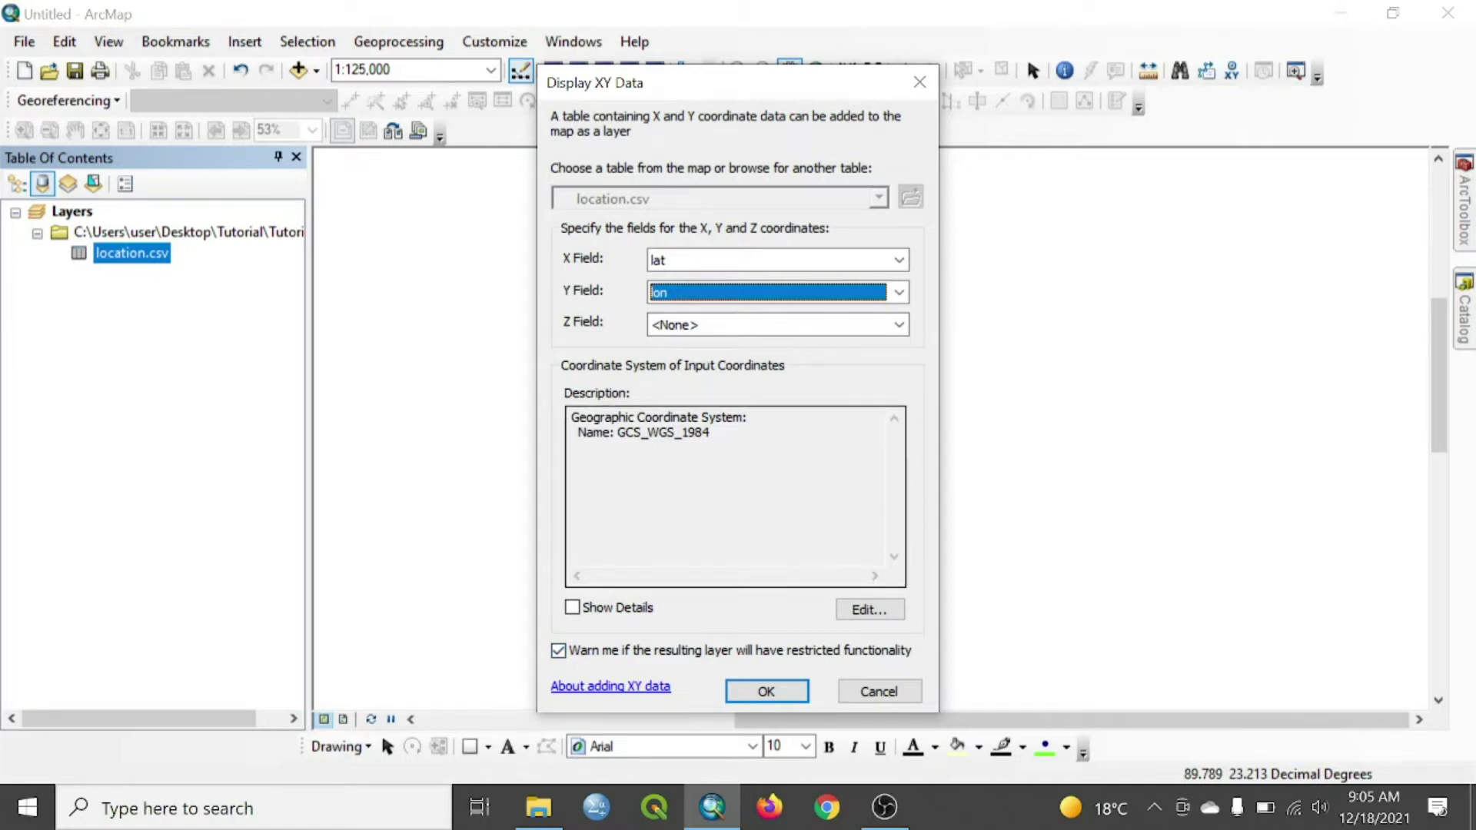
click(768, 692)
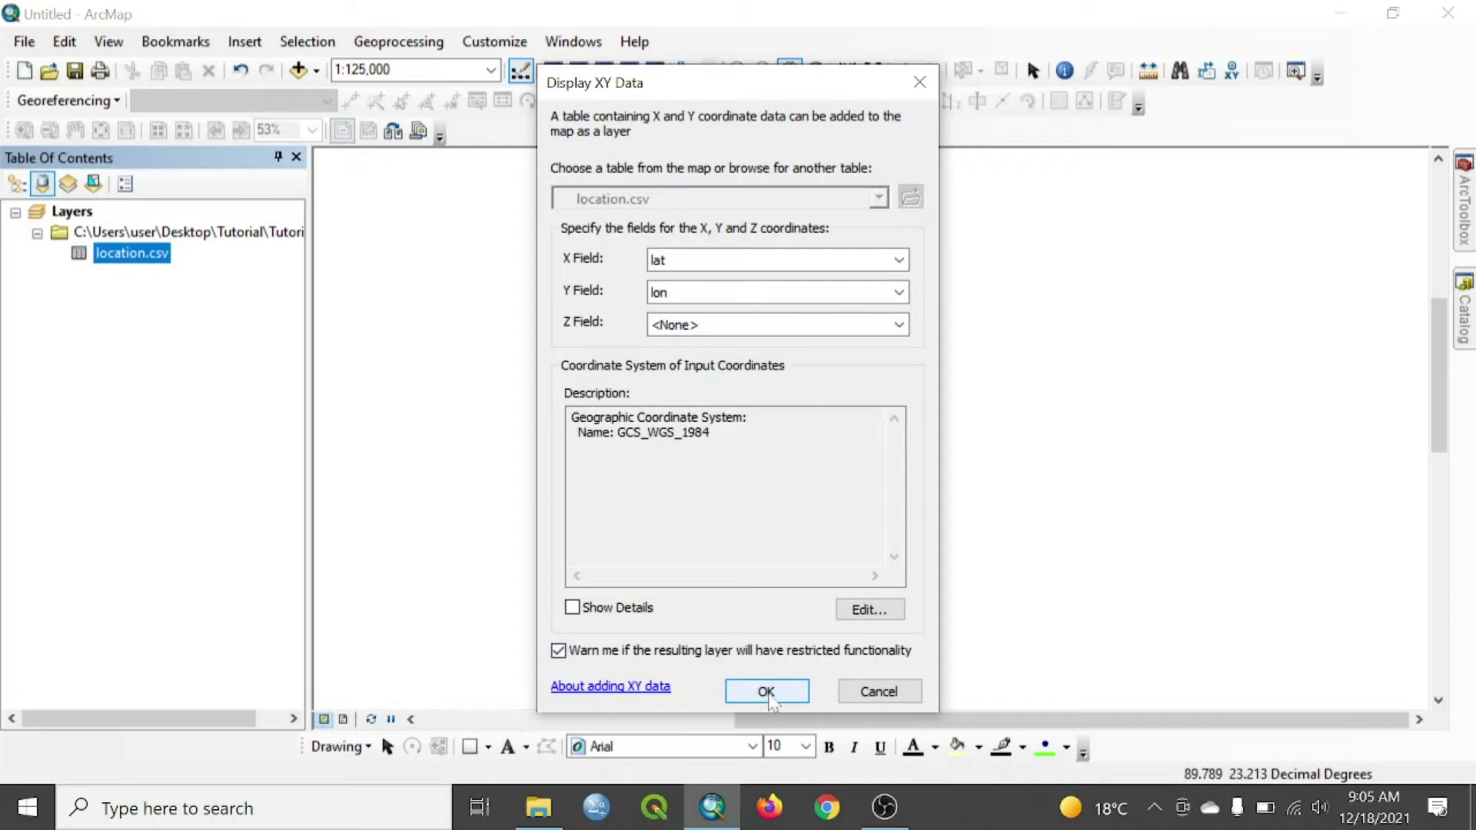
Accept the Object-ID warning and turn on number labels for the location.csv Events points.
click(827, 528)
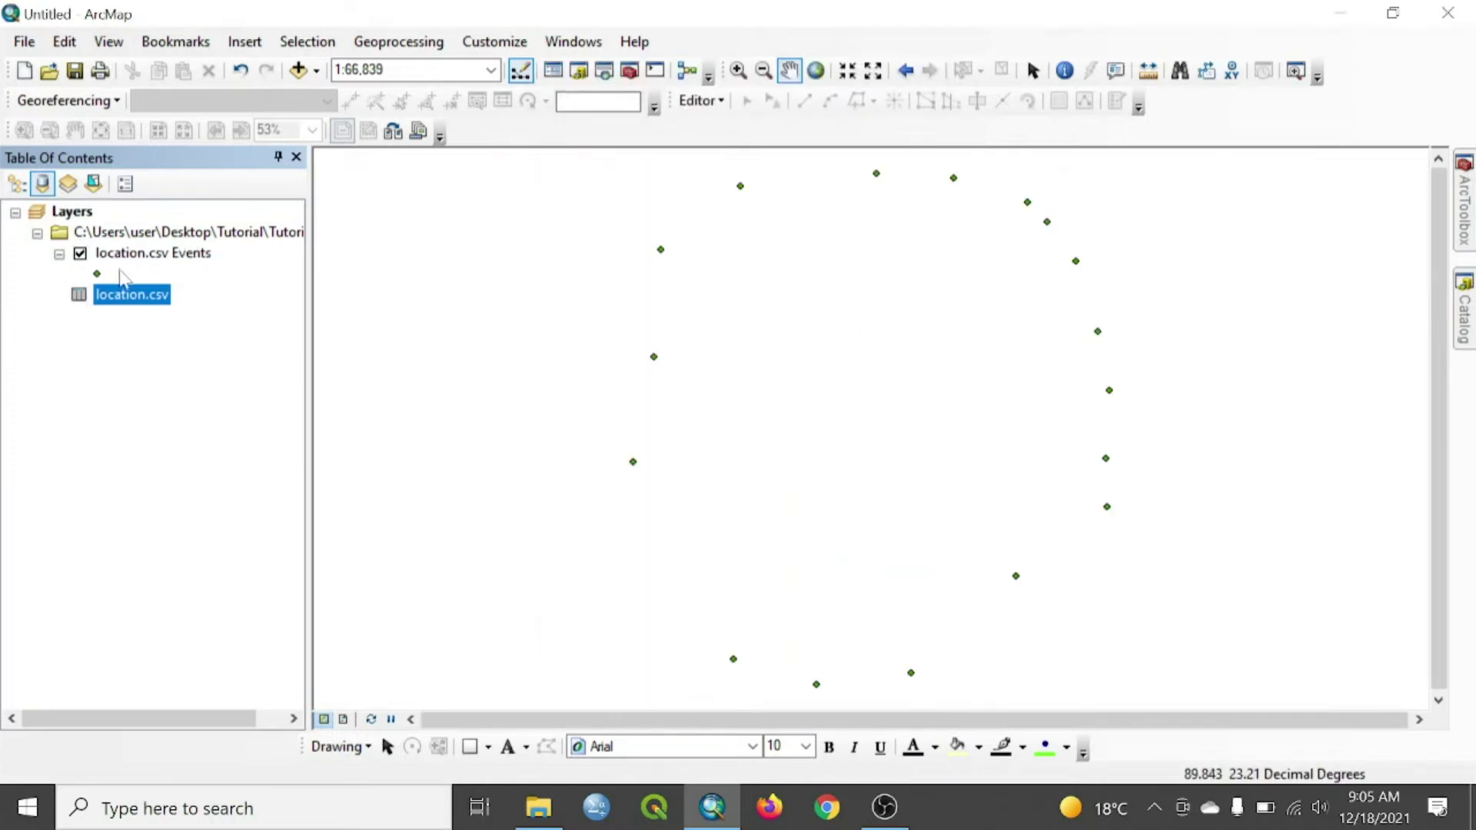
right_click(159, 256)
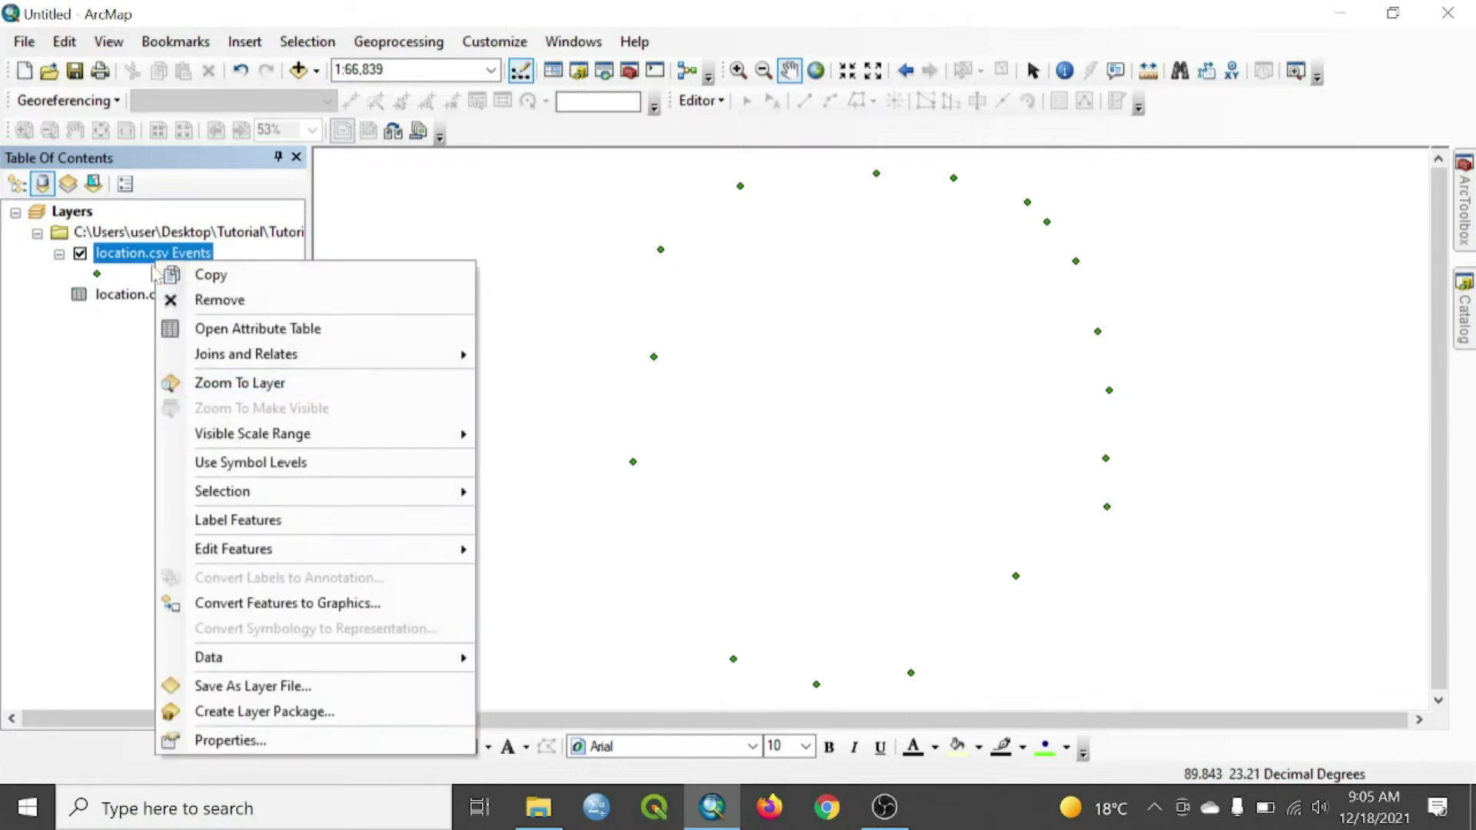
click(176, 520)
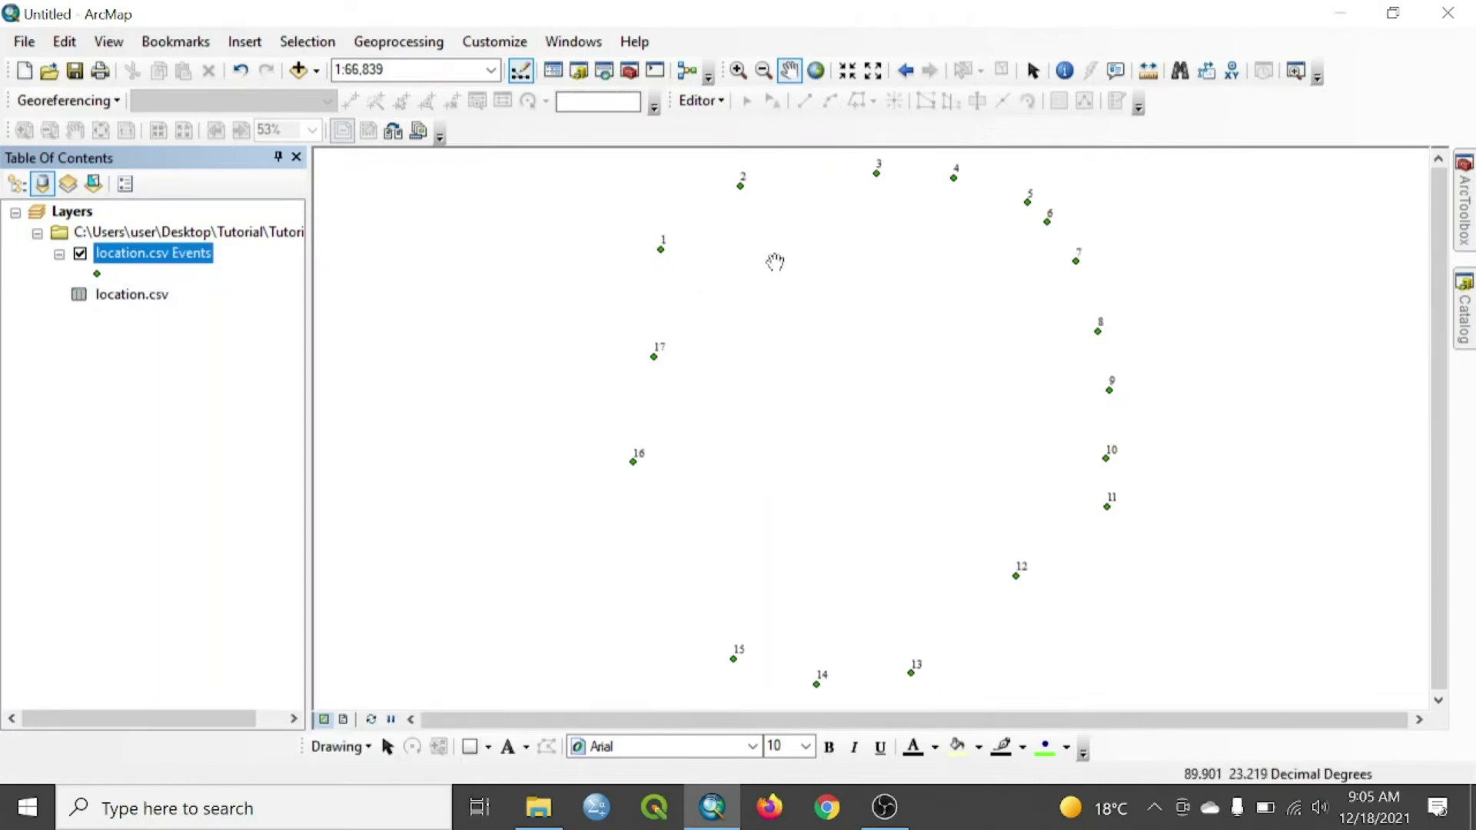
drag(776, 262, 722, 290)
drag(801, 251, 825, 237)
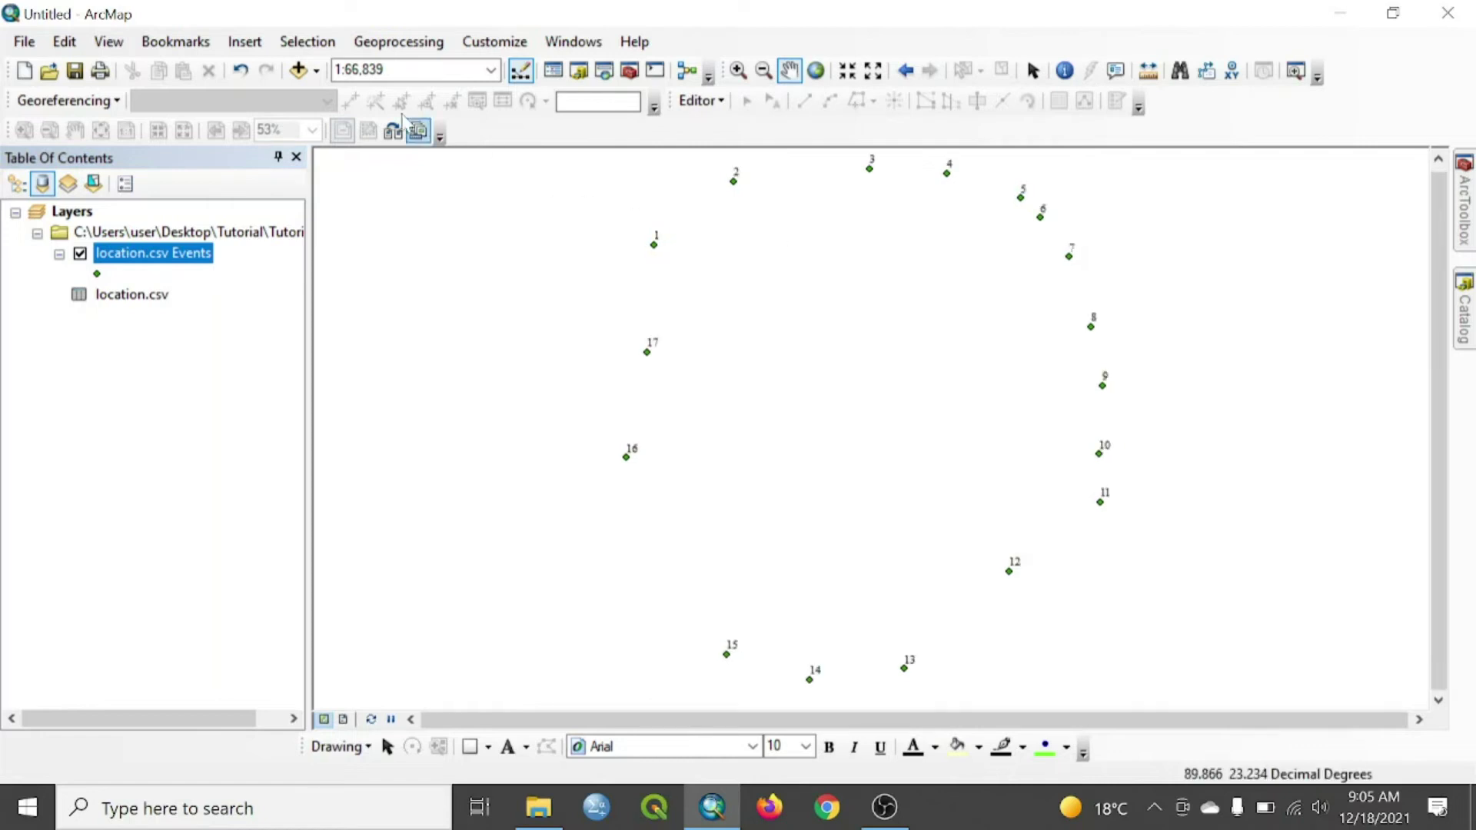
click(313, 71)
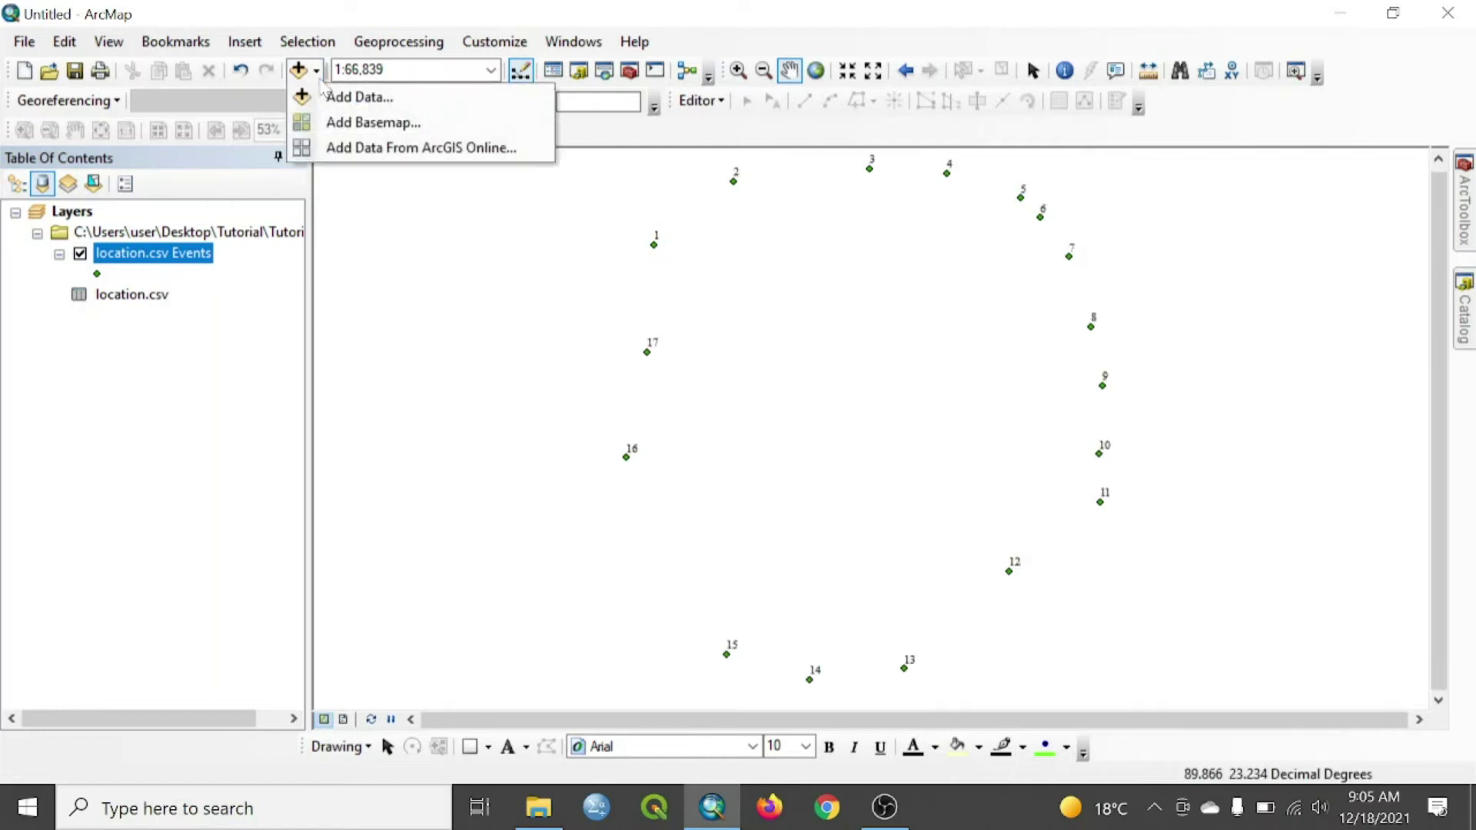
Add Upazilla.shp from the Upazilla folder to the map as a backdrop.
click(357, 97)
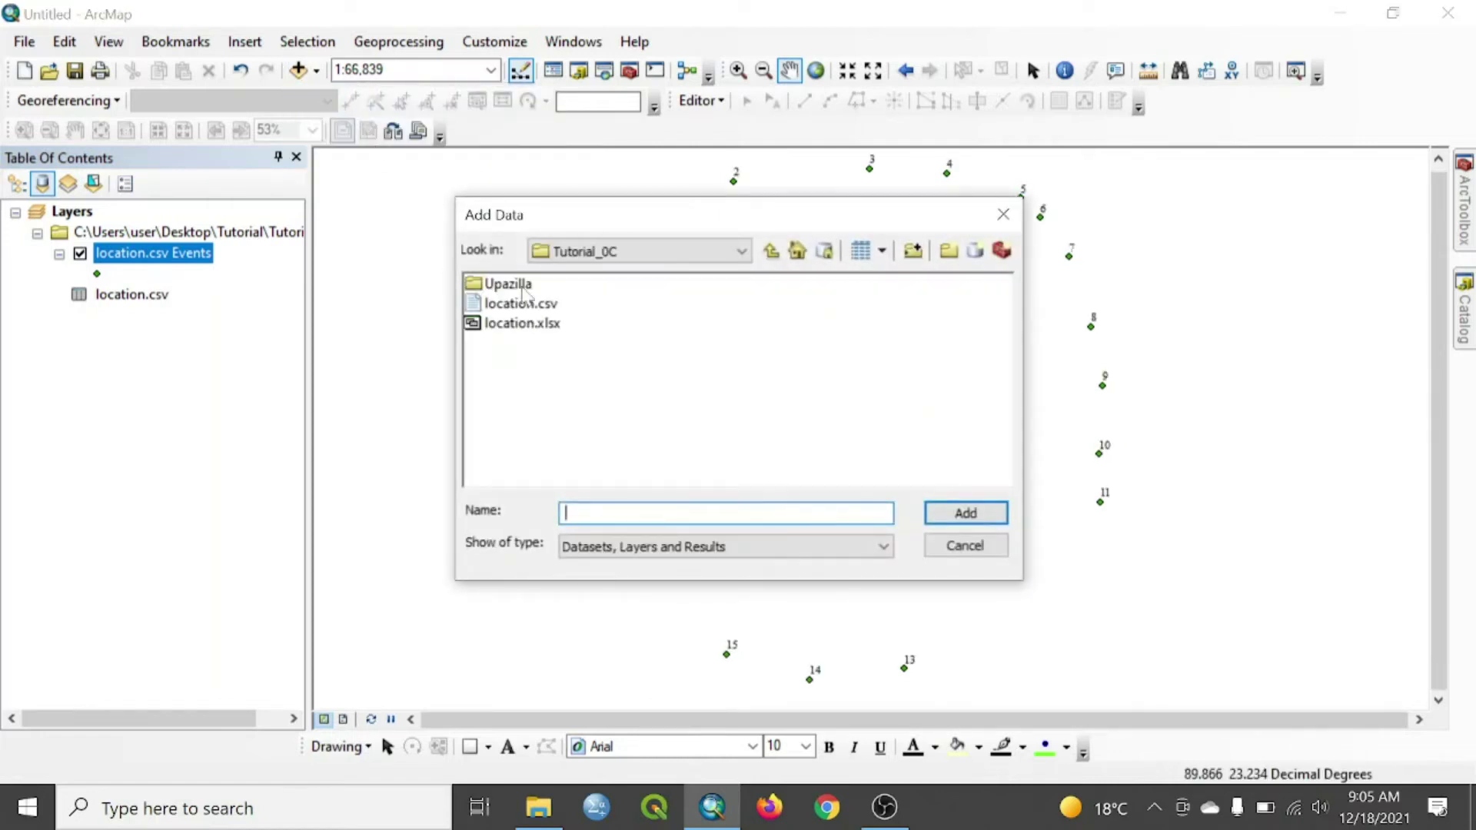
double_click(508, 283)
click(521, 285)
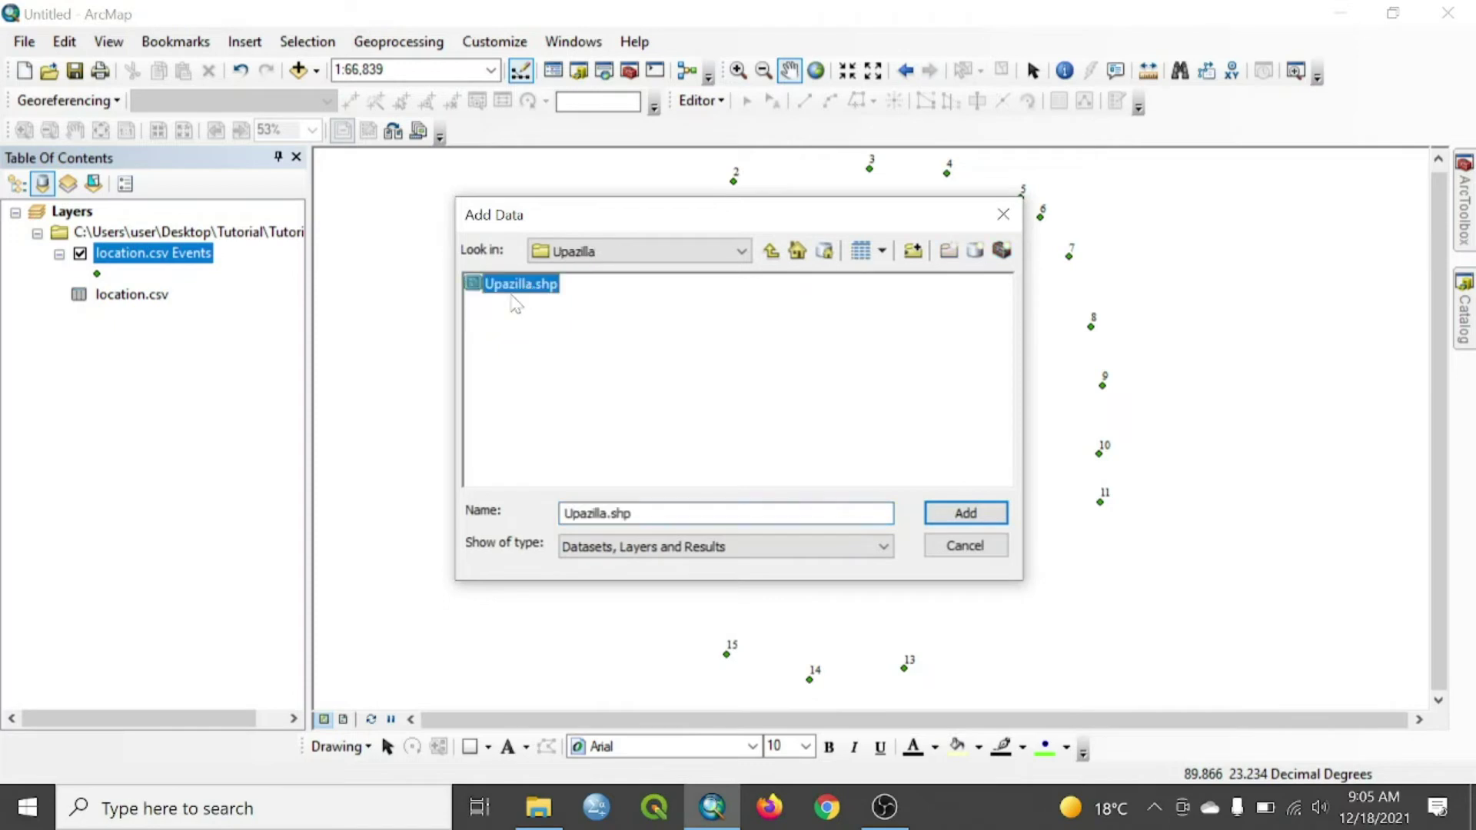
click(963, 512)
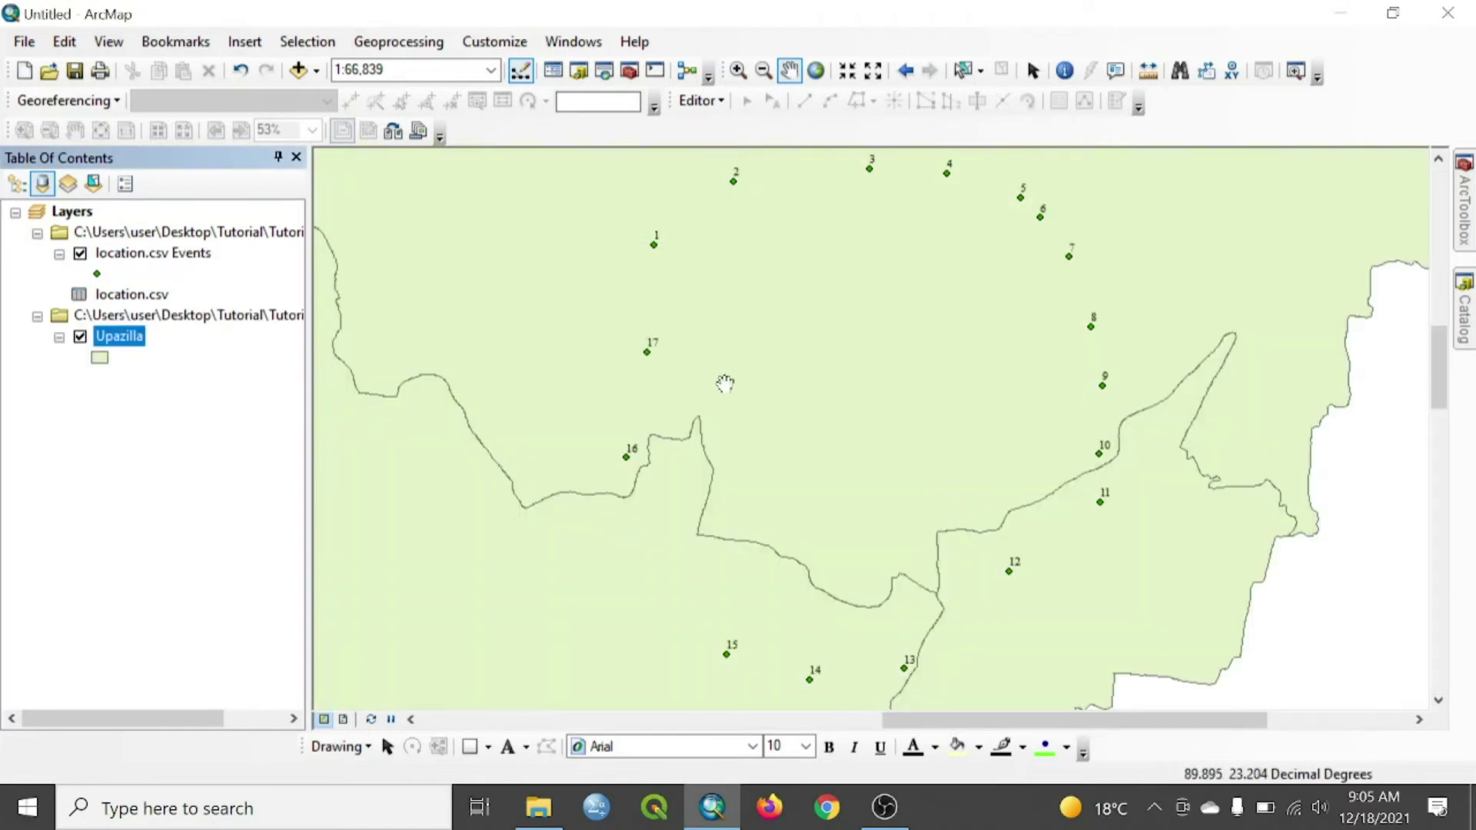
scroll(728, 398, down, 2)
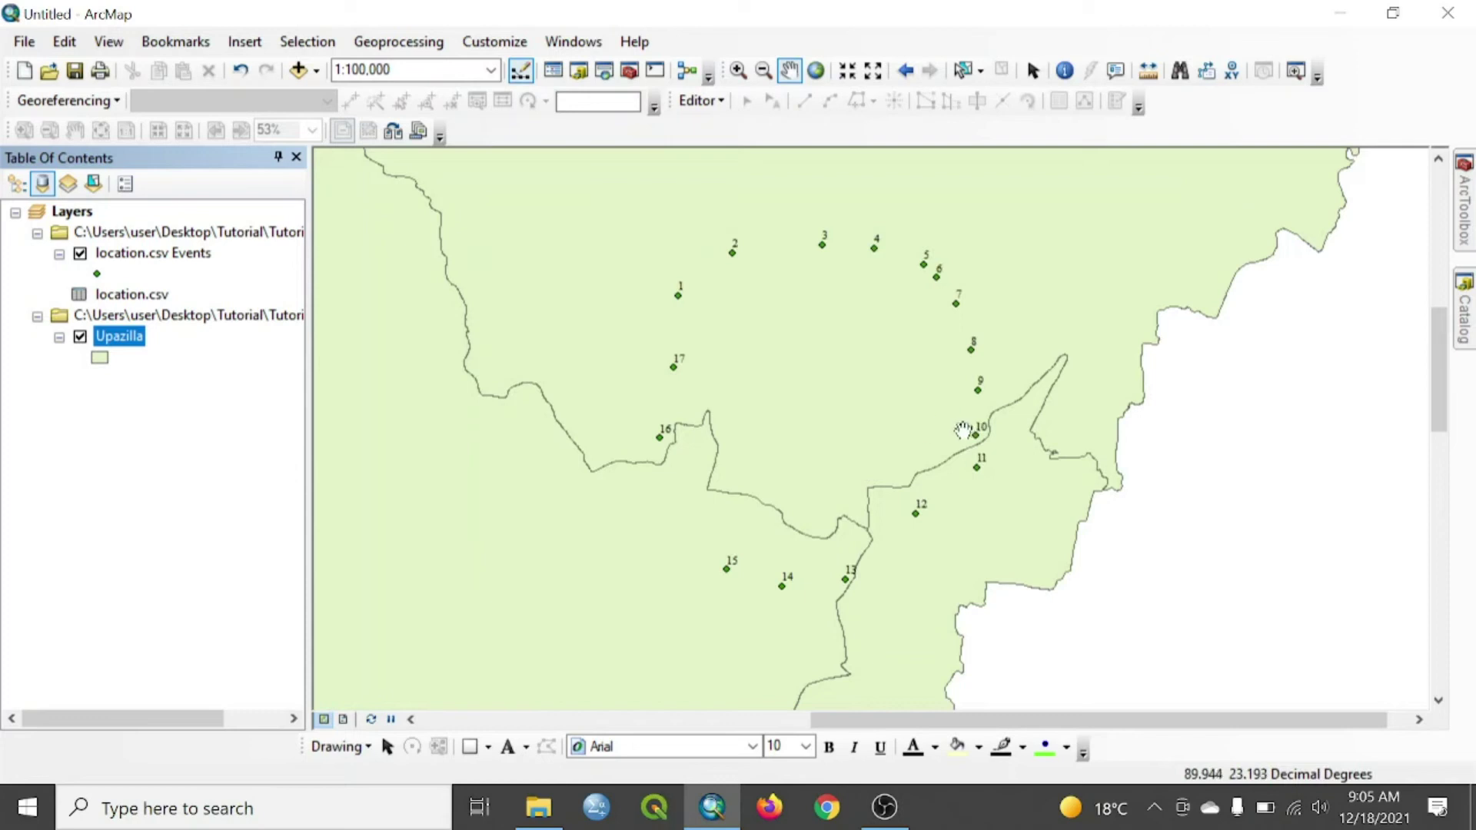
scroll(911, 427, up, 1)
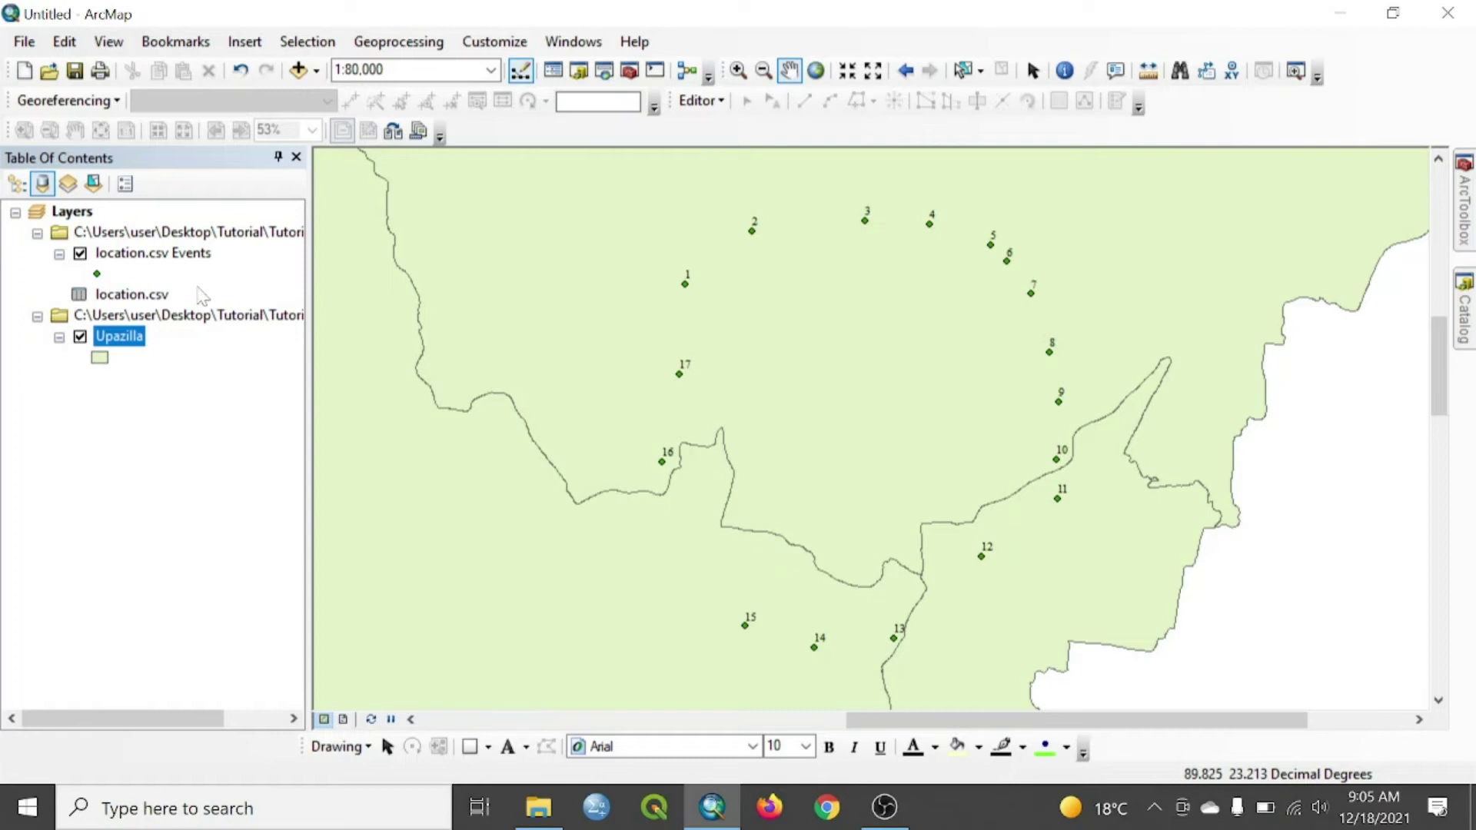
click(131, 253)
Start the location.csv Events data export, browsing the save location to the Tutorial folder.
right_click(128, 252)
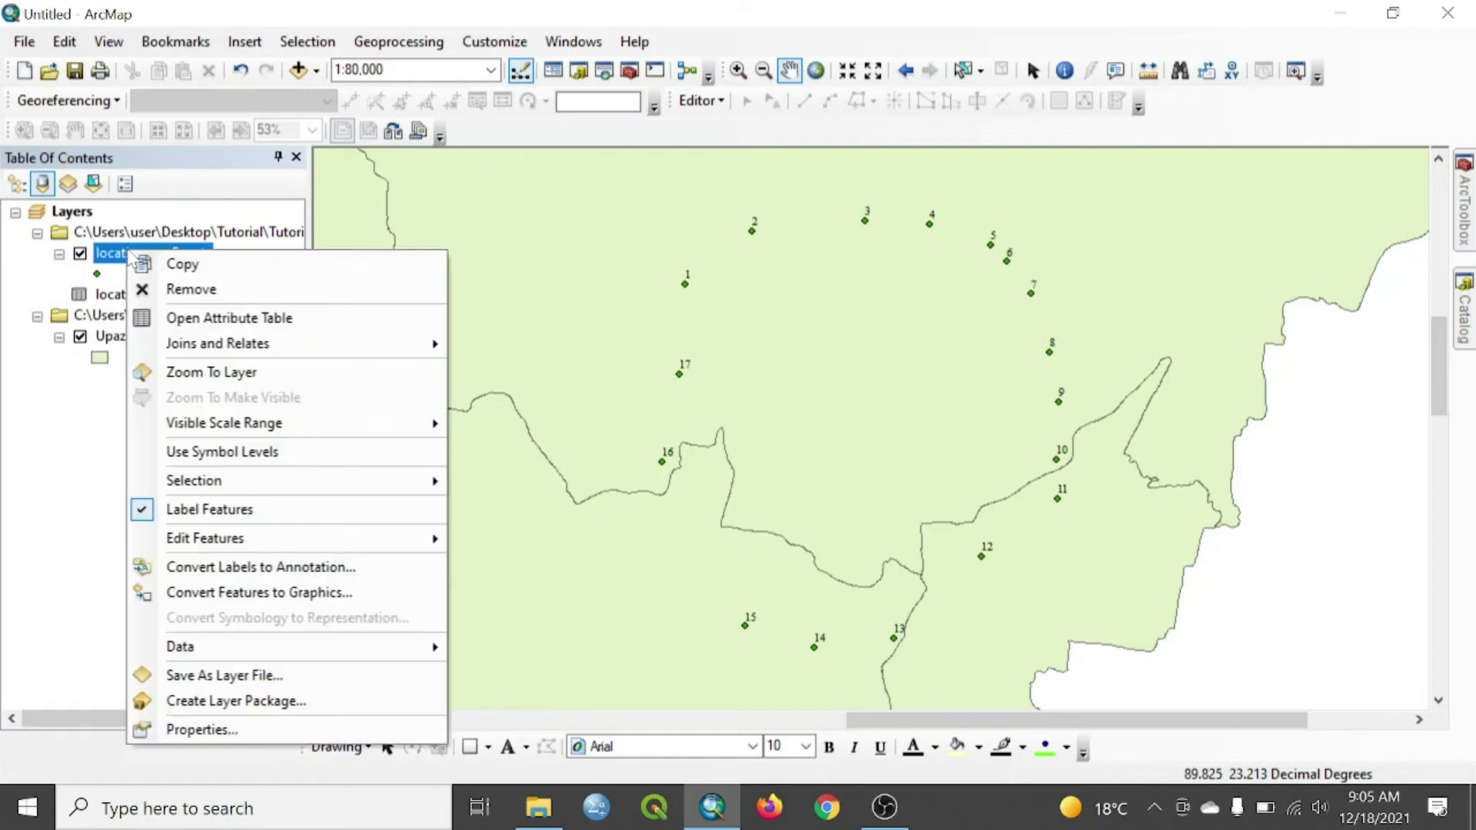
mouse_move(180, 646)
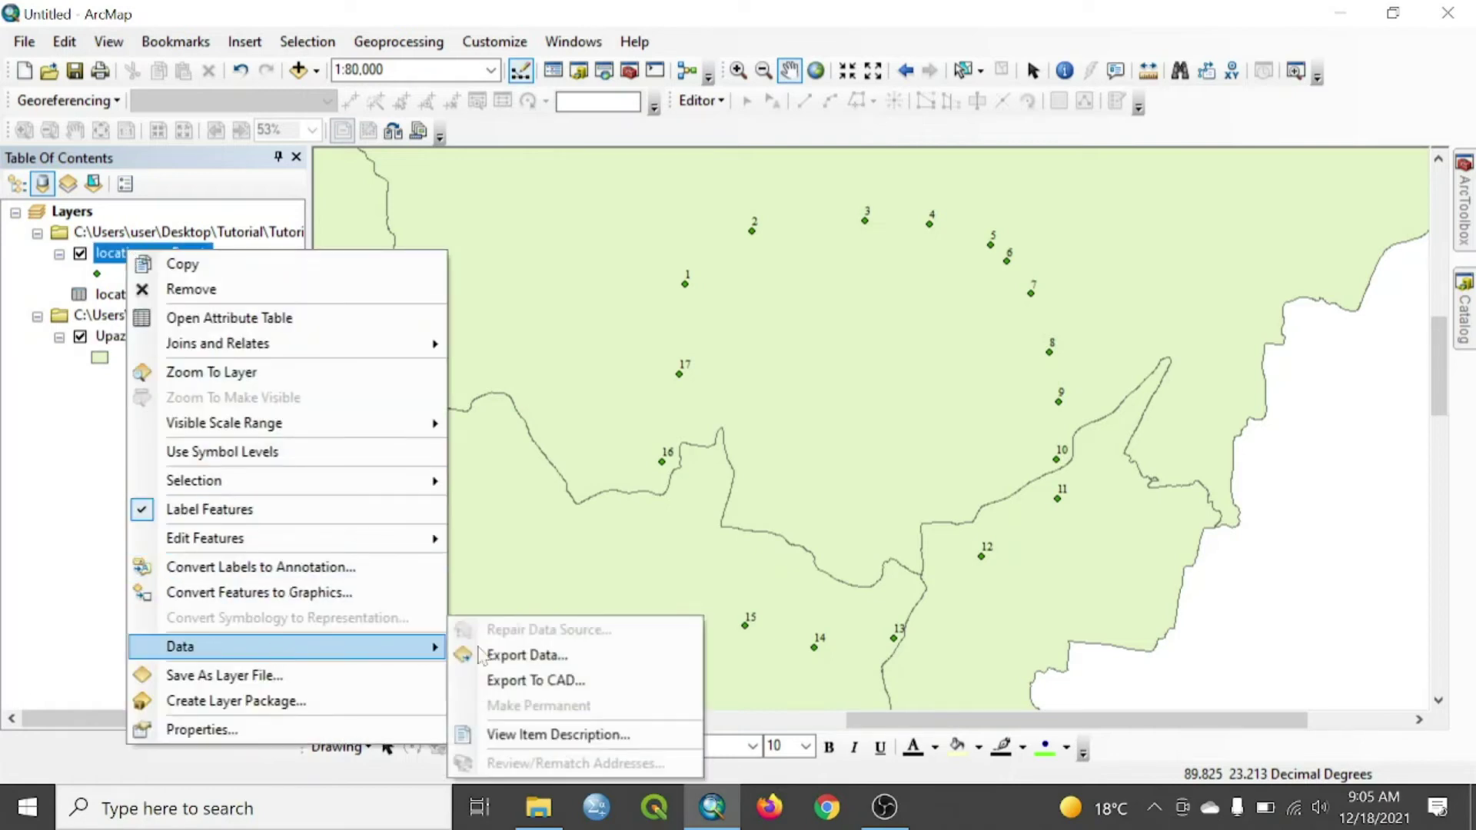
click(482, 656)
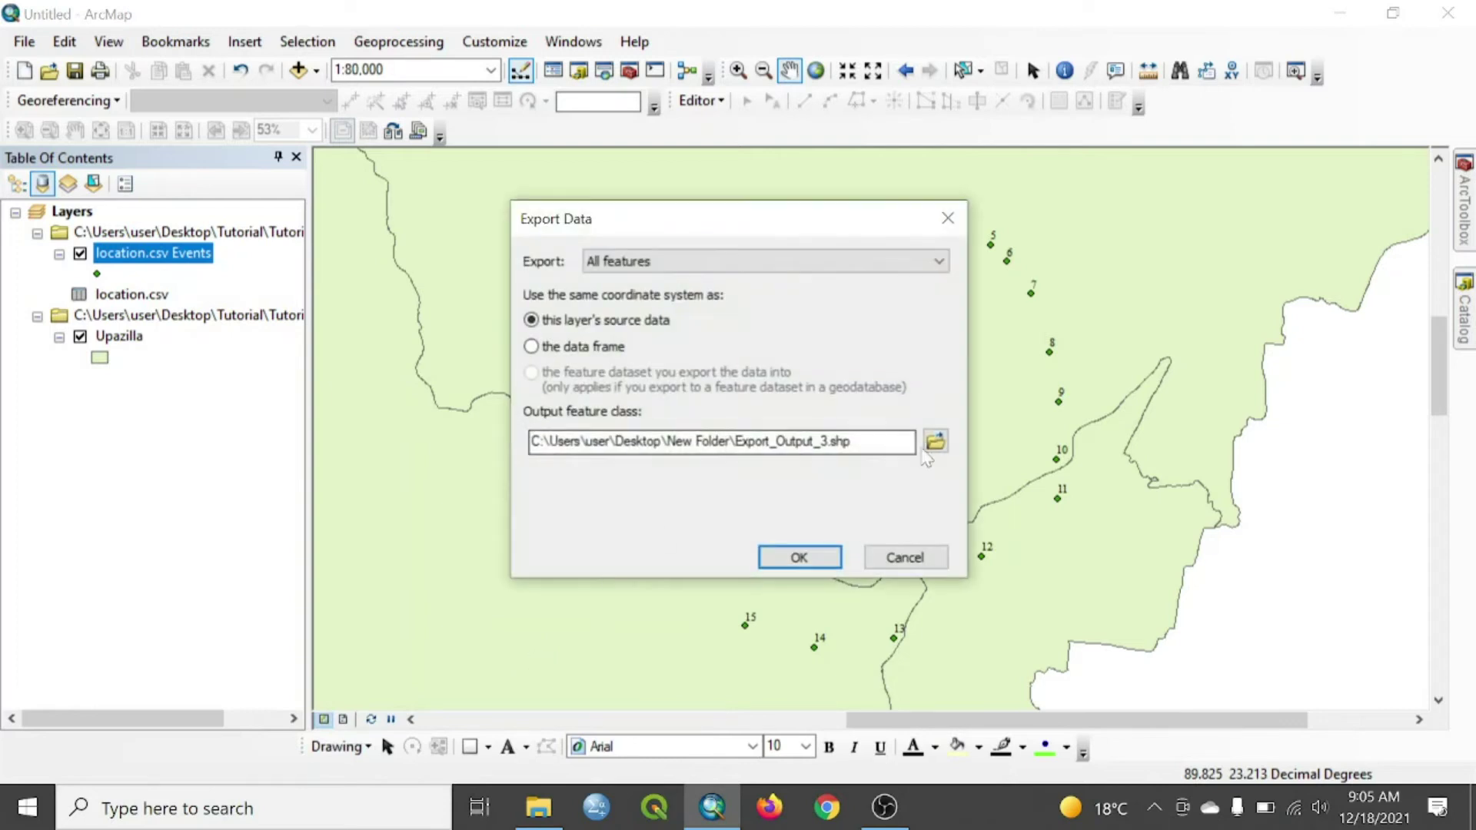
click(933, 443)
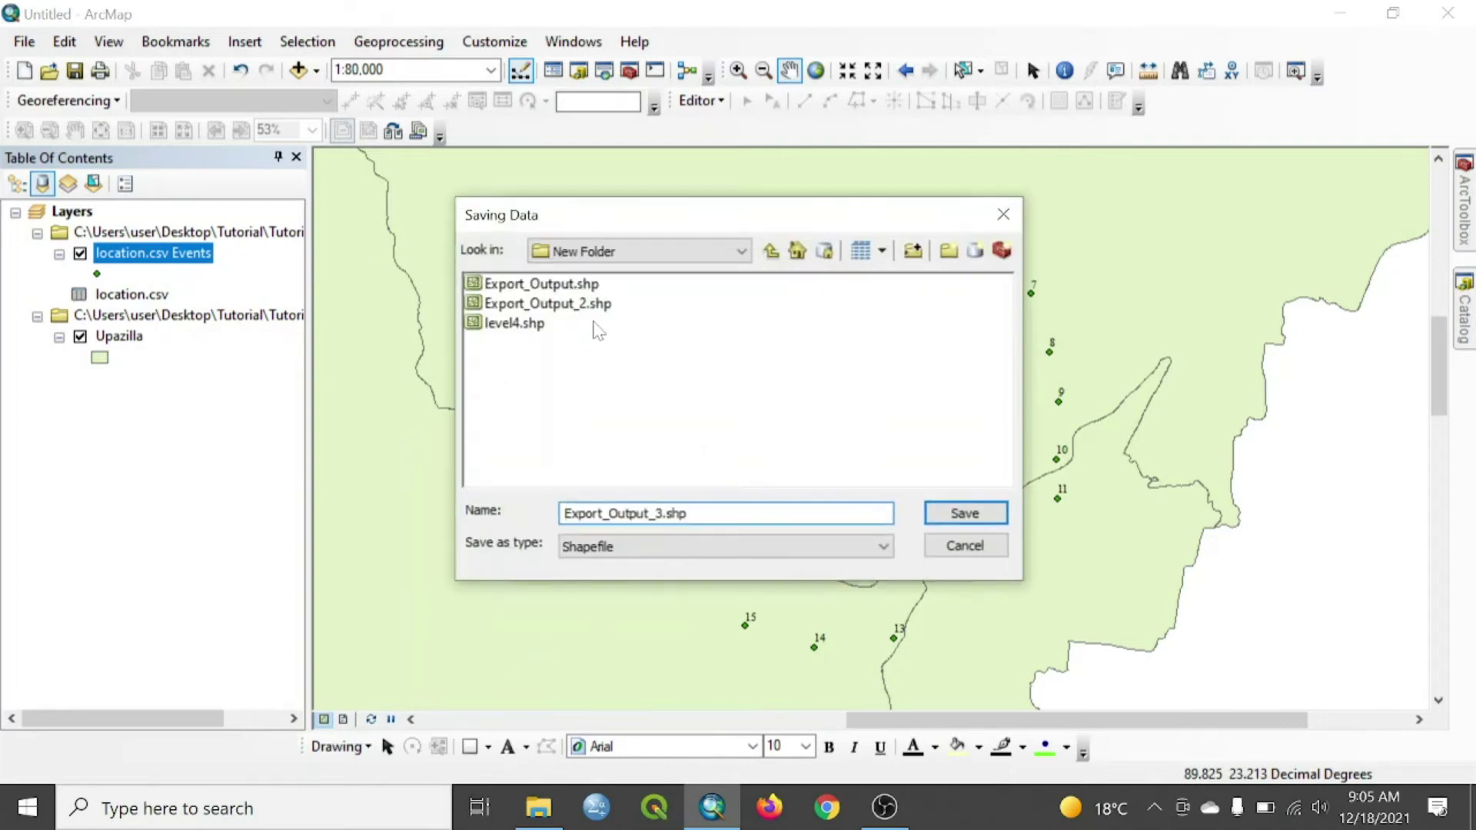
click(735, 259)
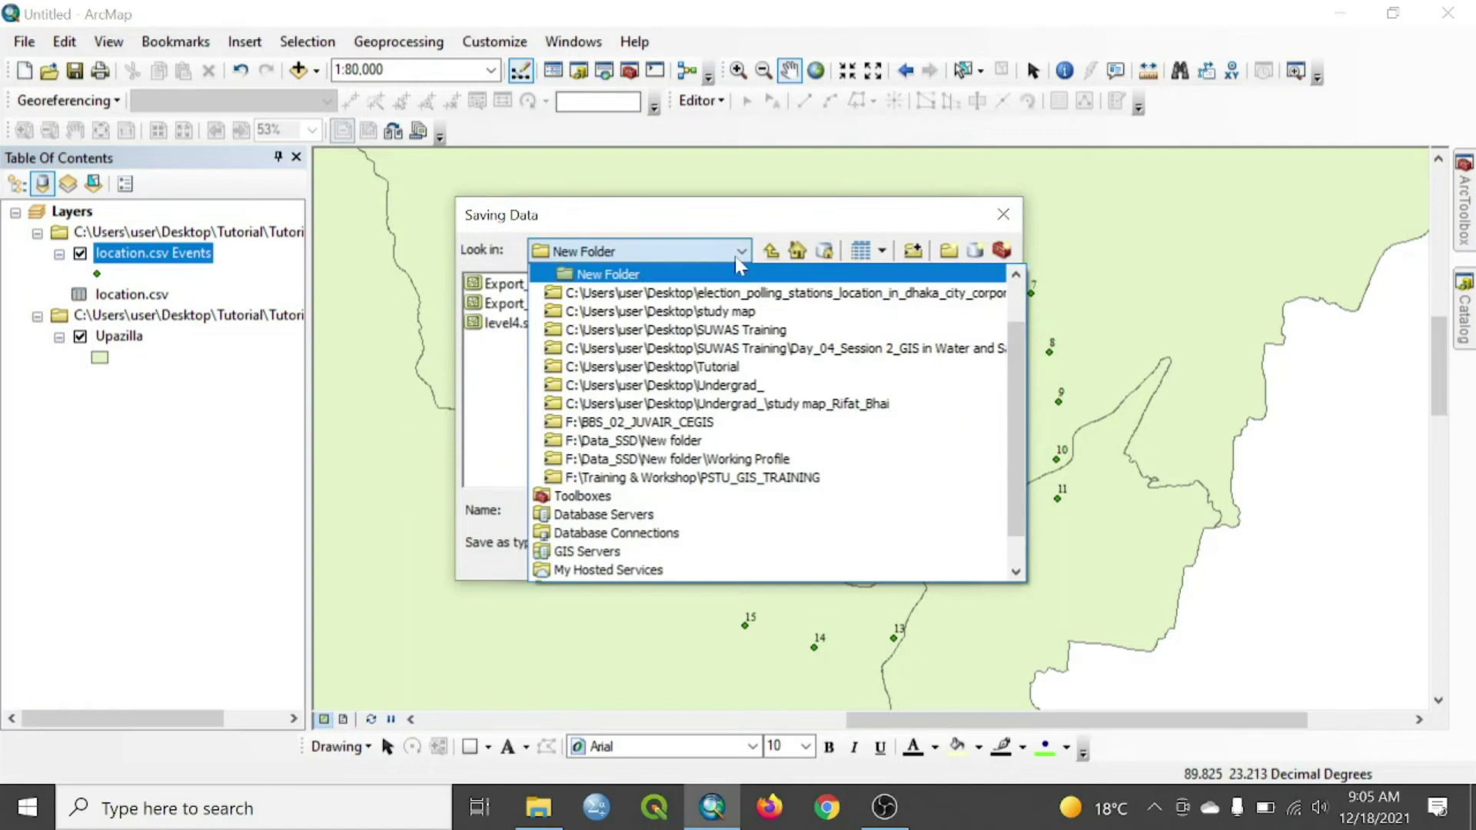
scroll(721, 380, up, 1)
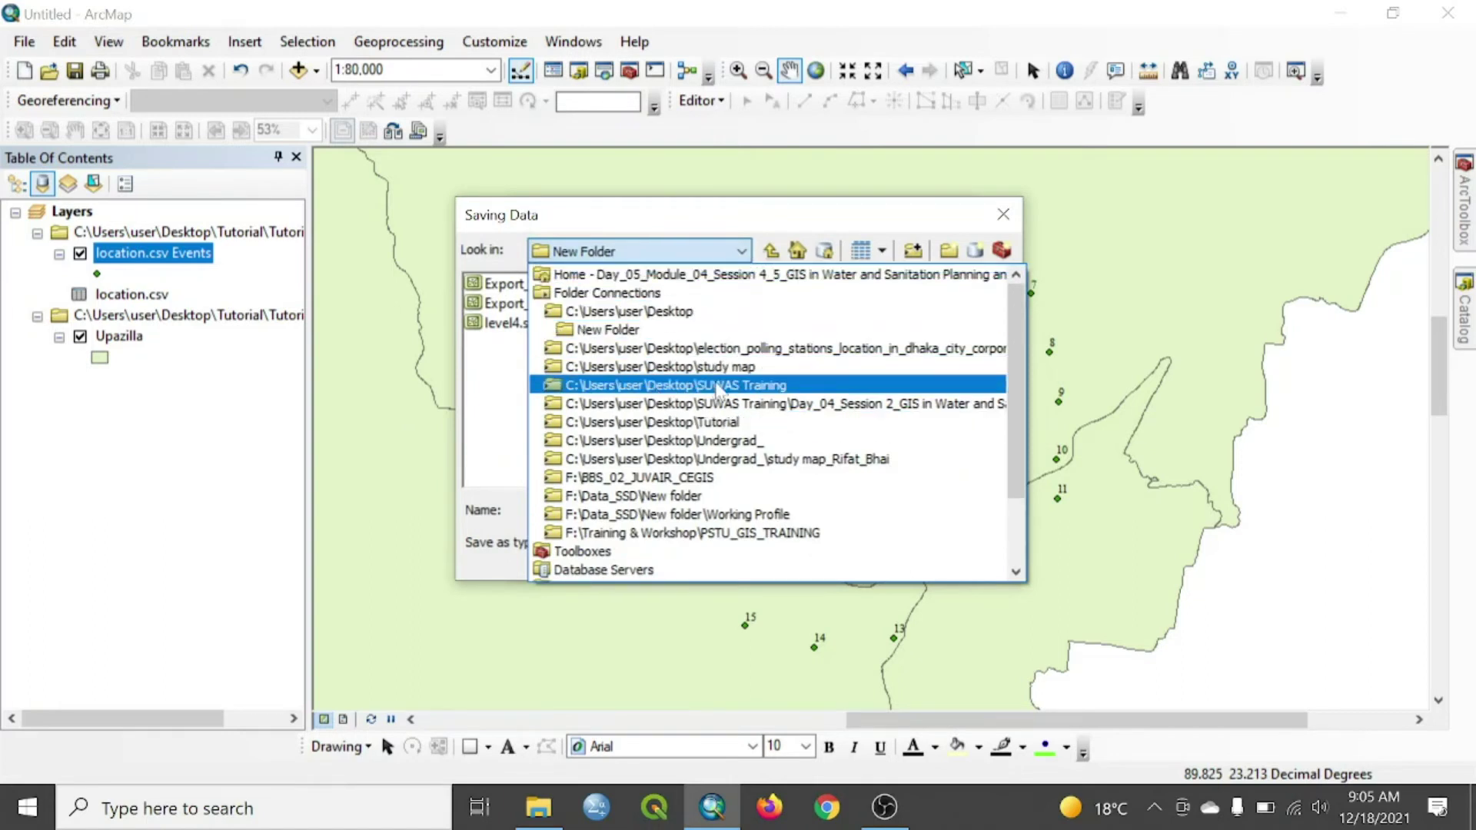
scroll(717, 390, down, 1)
click(715, 367)
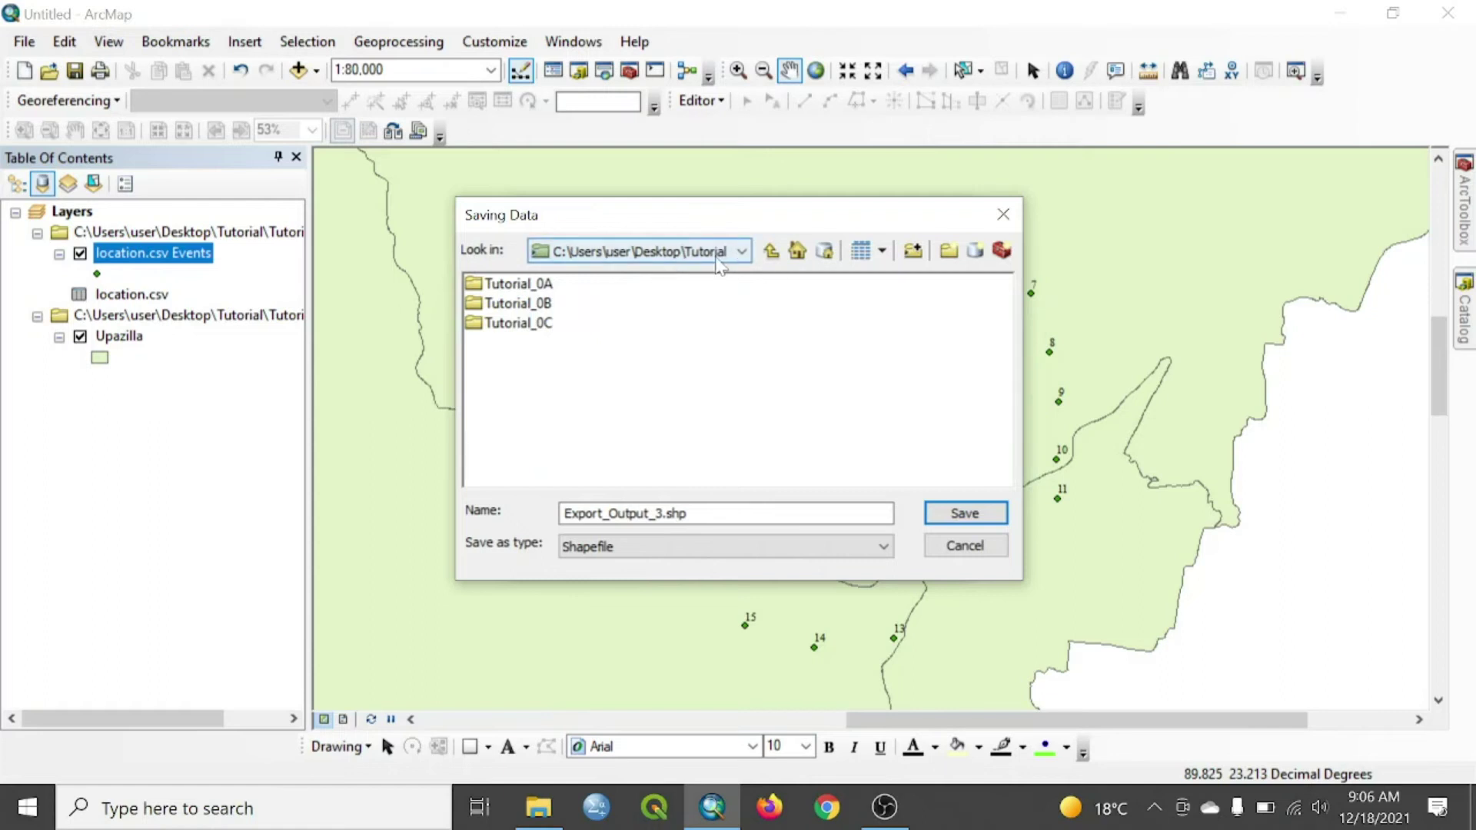
click(742, 251)
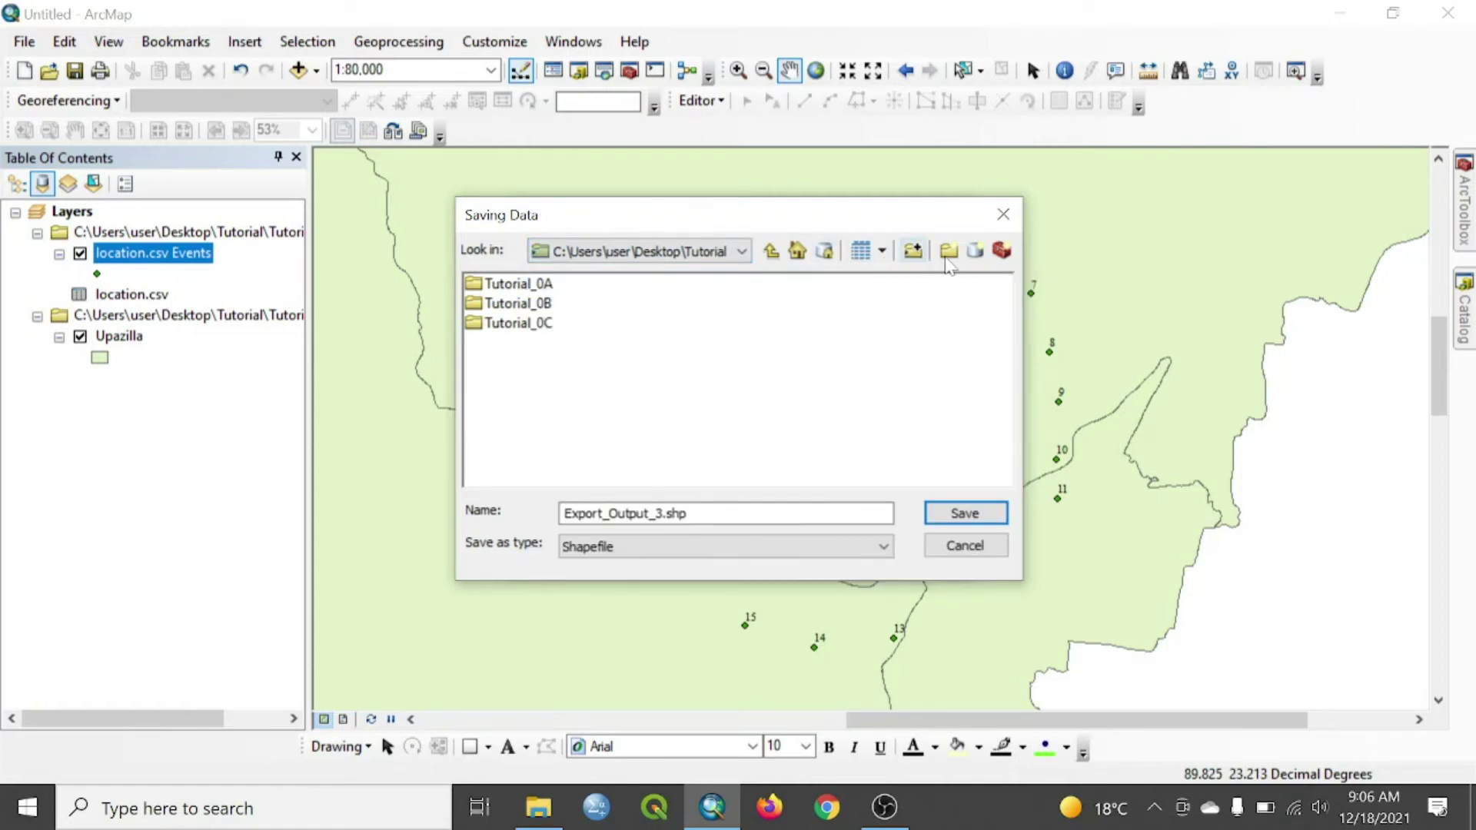
Connect to the Desktop\Tutorial\Tutorial_0C folder as the export save location.
click(913, 251)
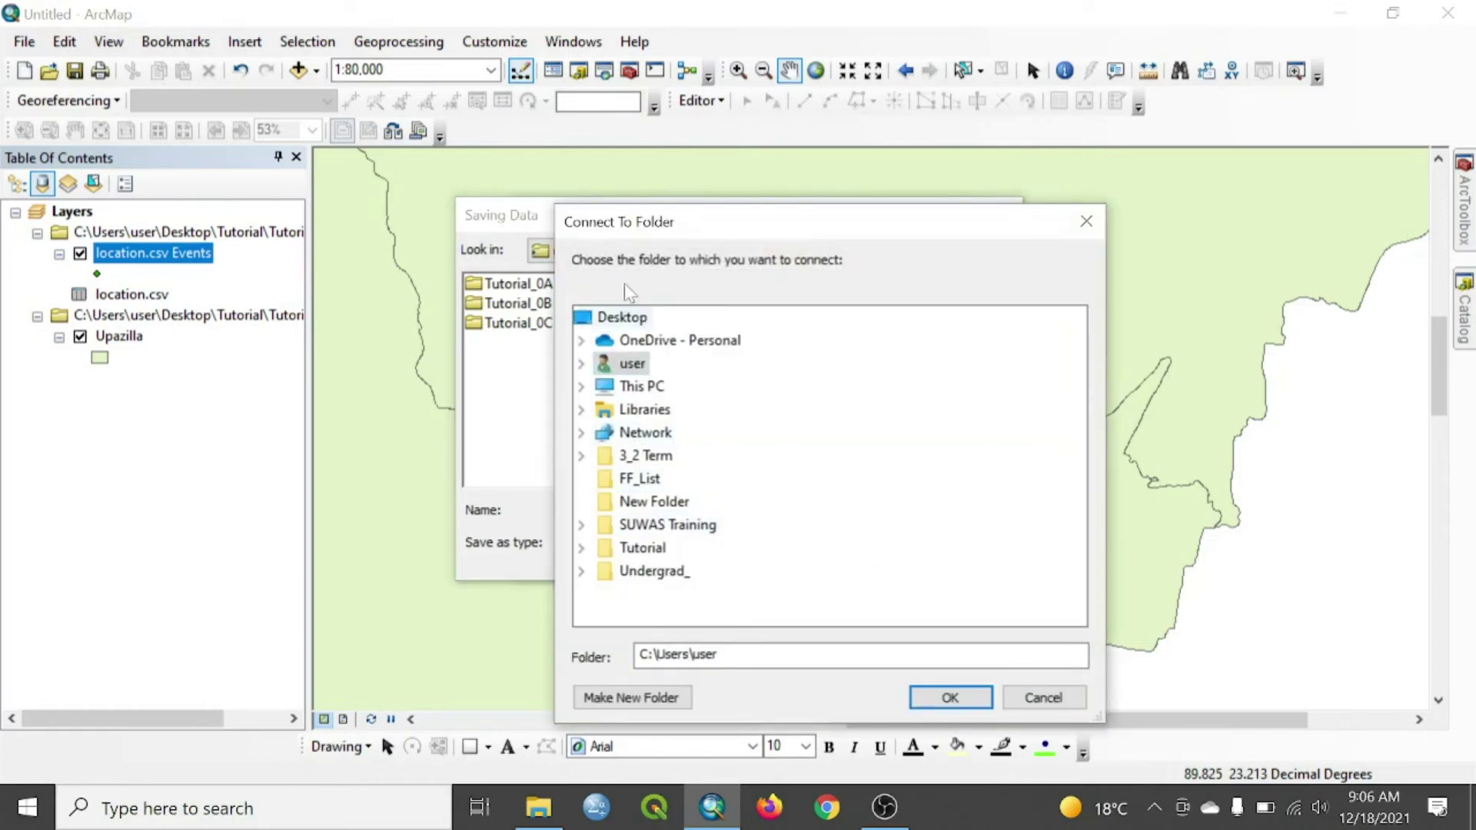
drag(736, 243, 885, 302)
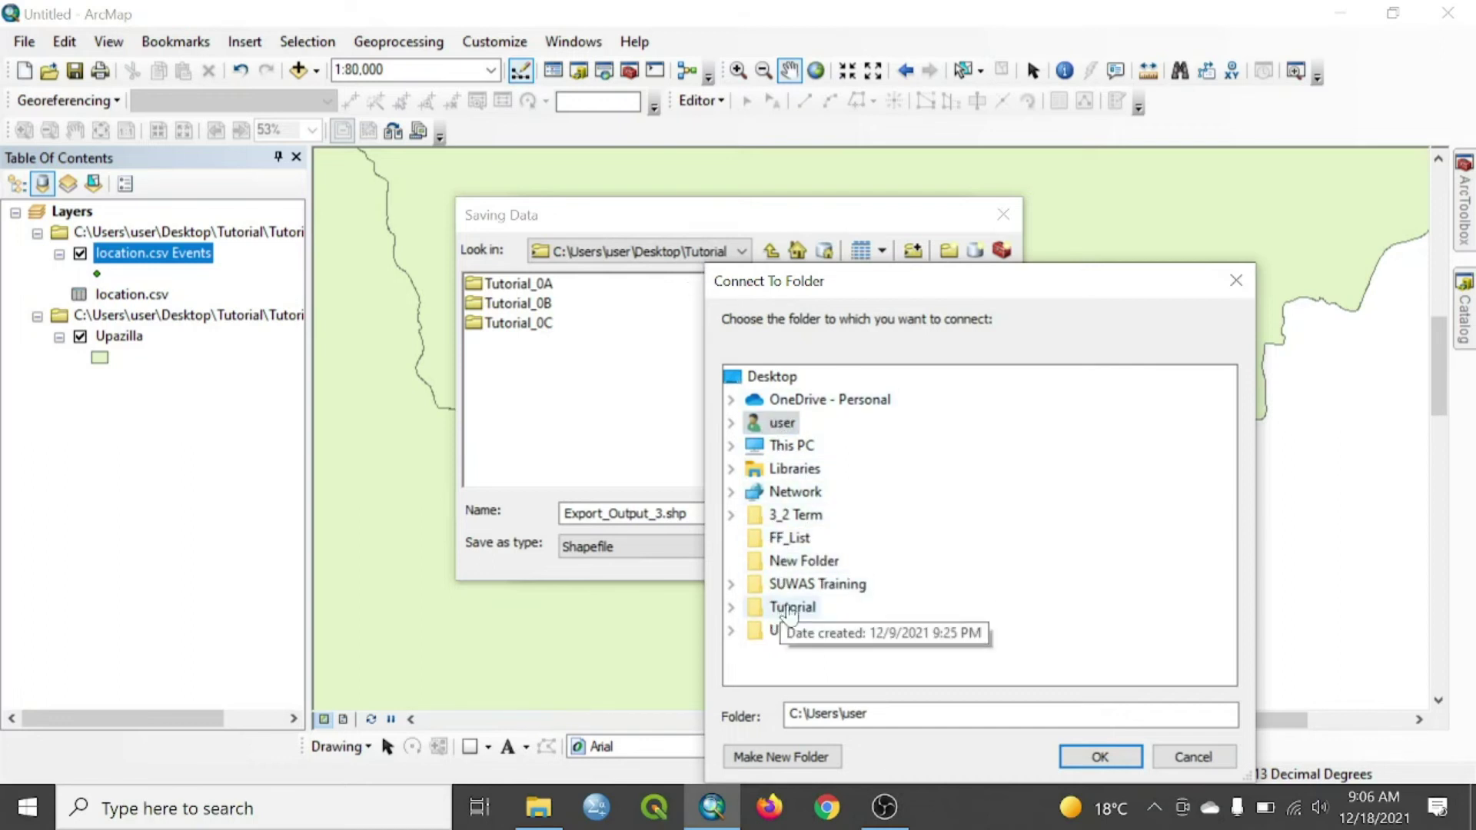
click(744, 383)
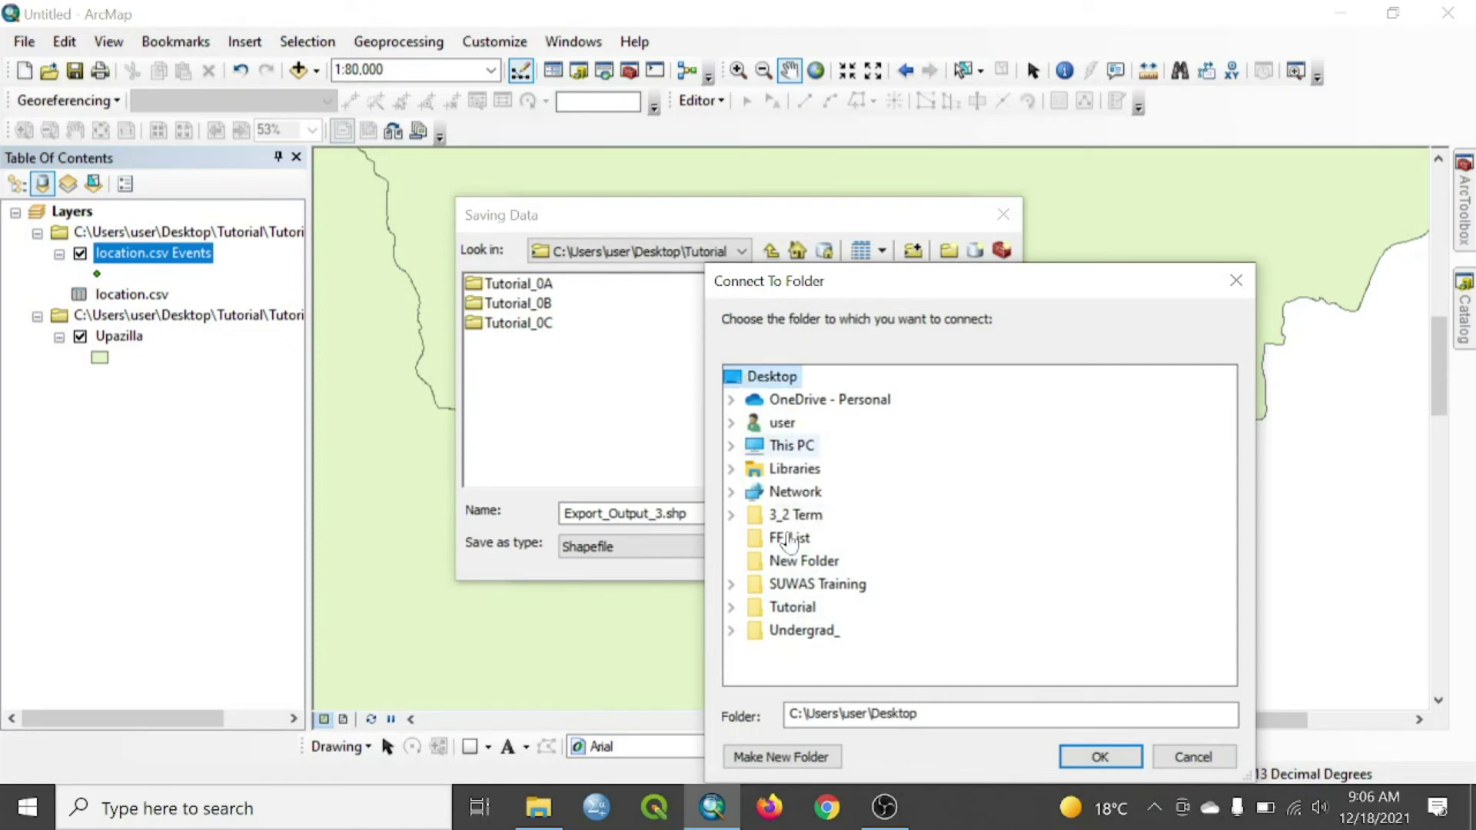
click(793, 613)
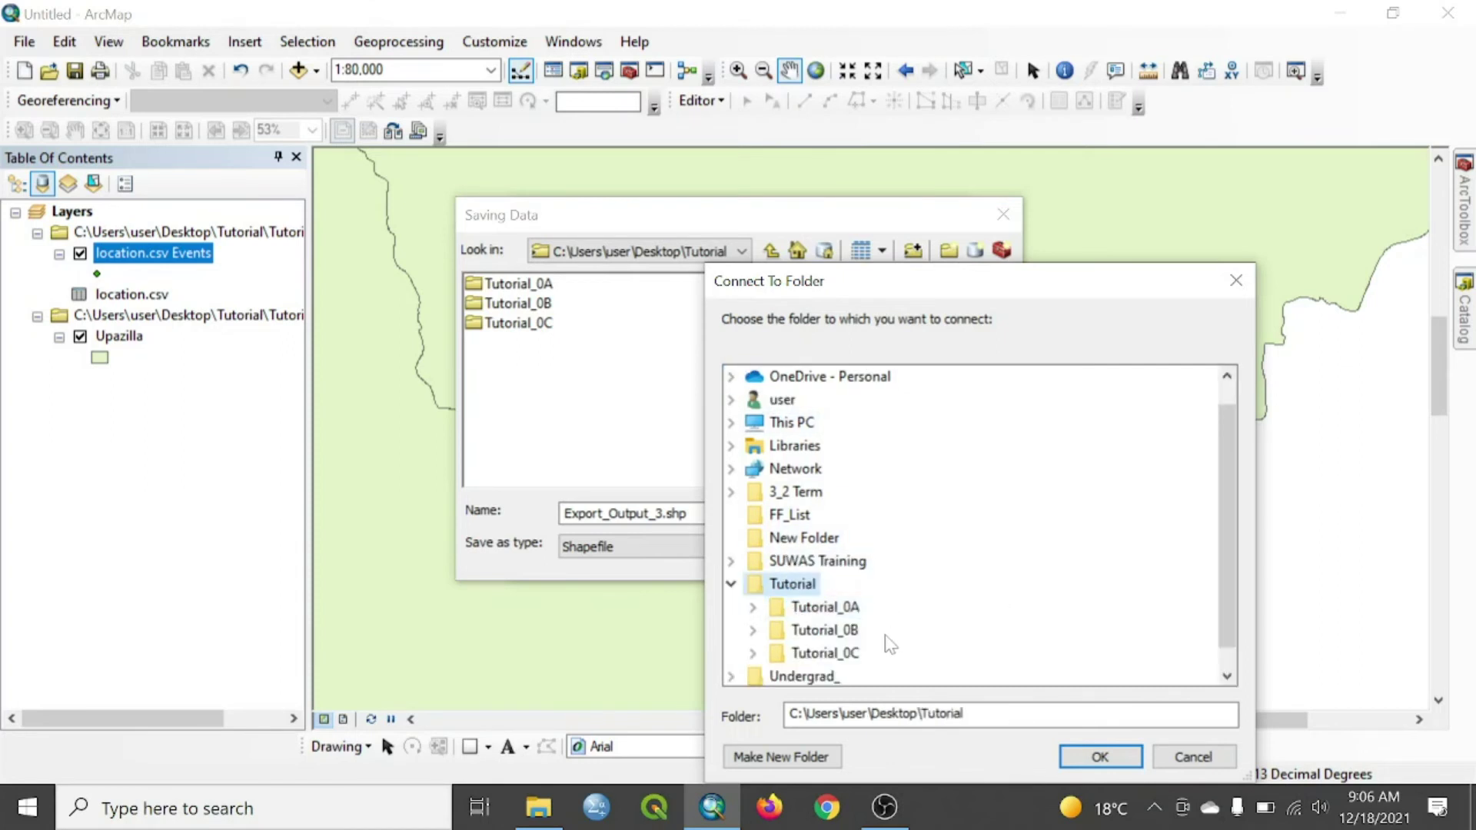
click(826, 653)
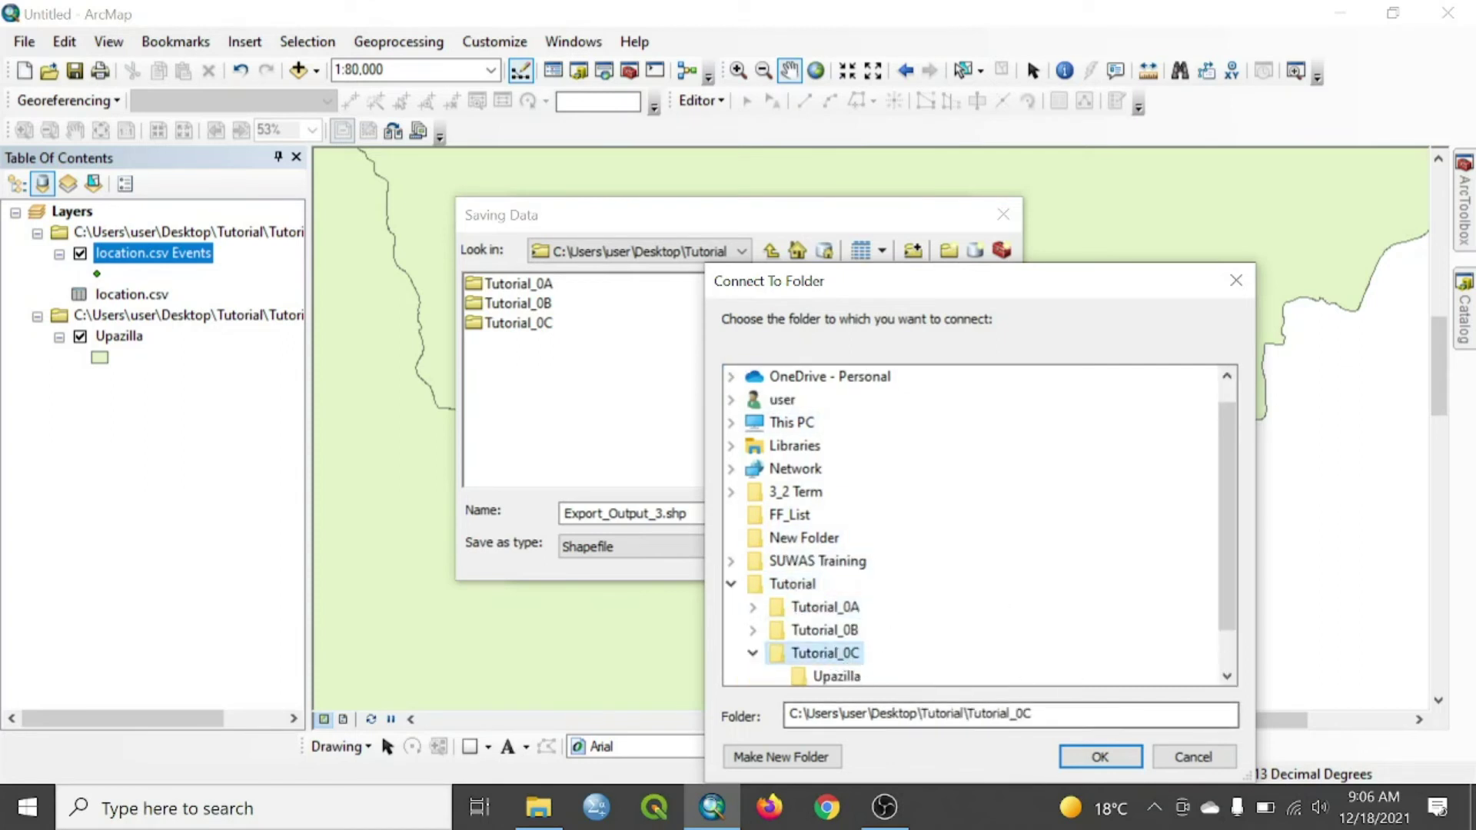
scroll(947, 638, down, 1)
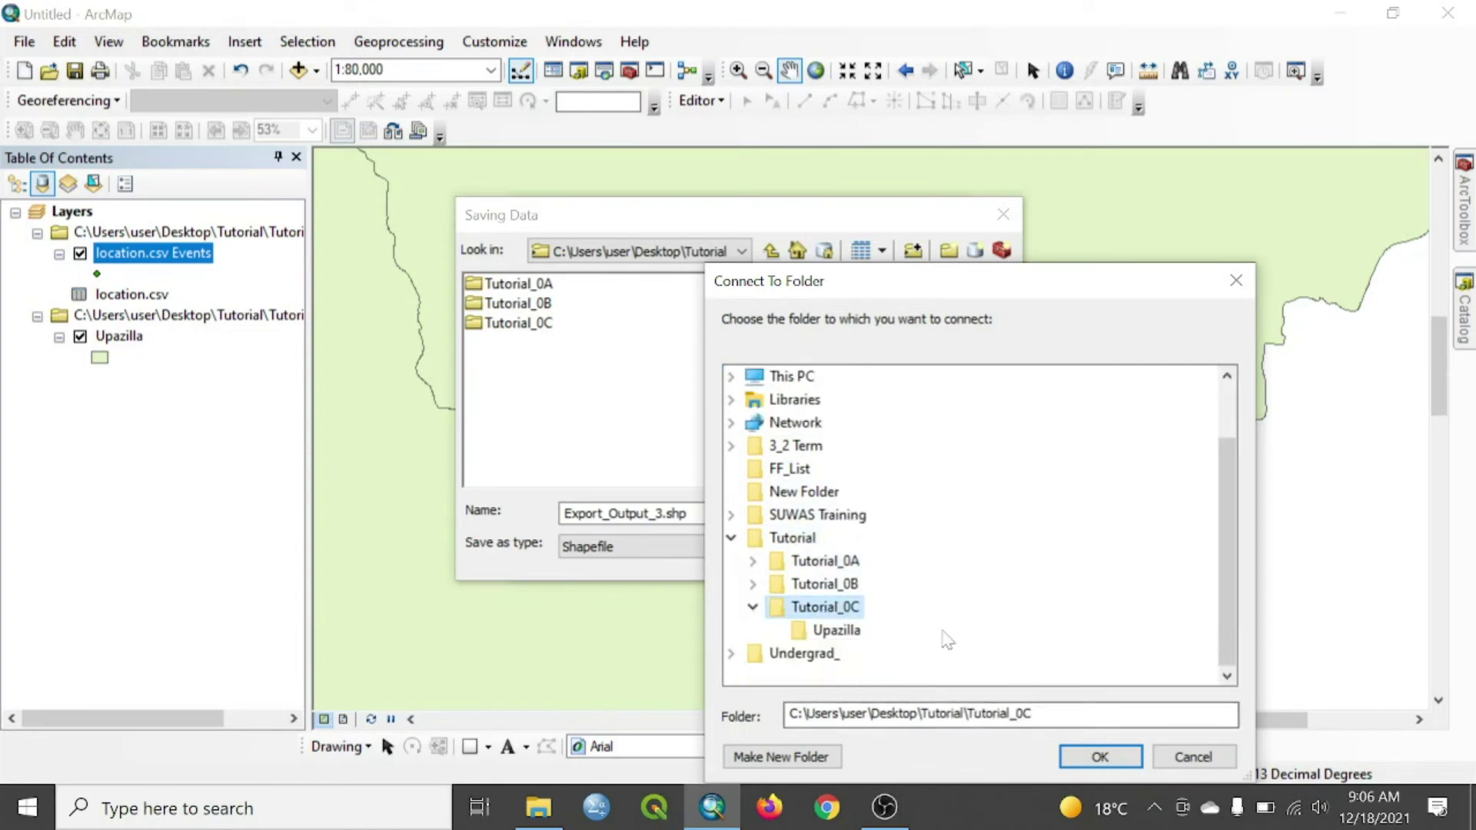
click(1101, 758)
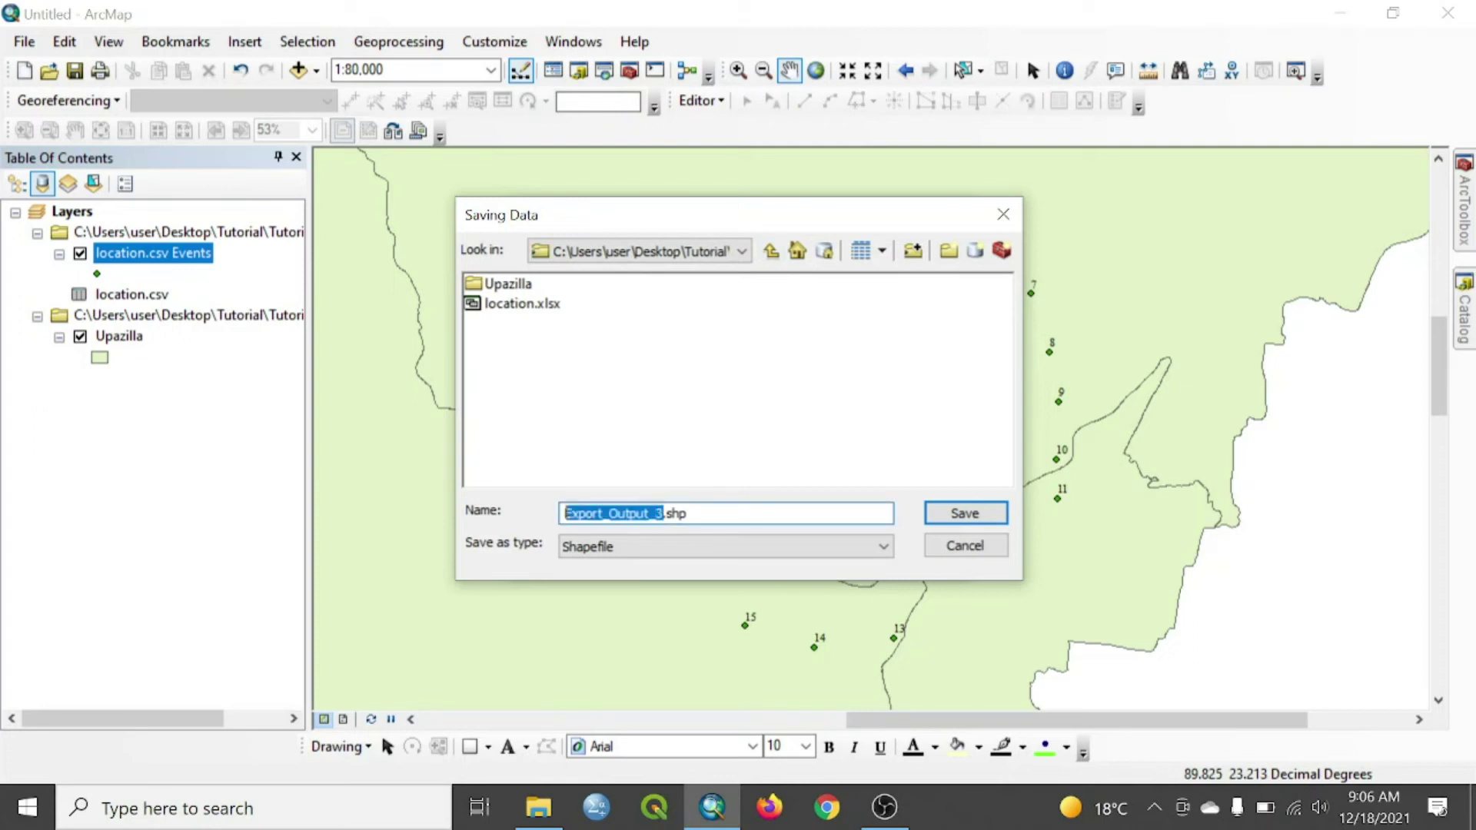
text(E)
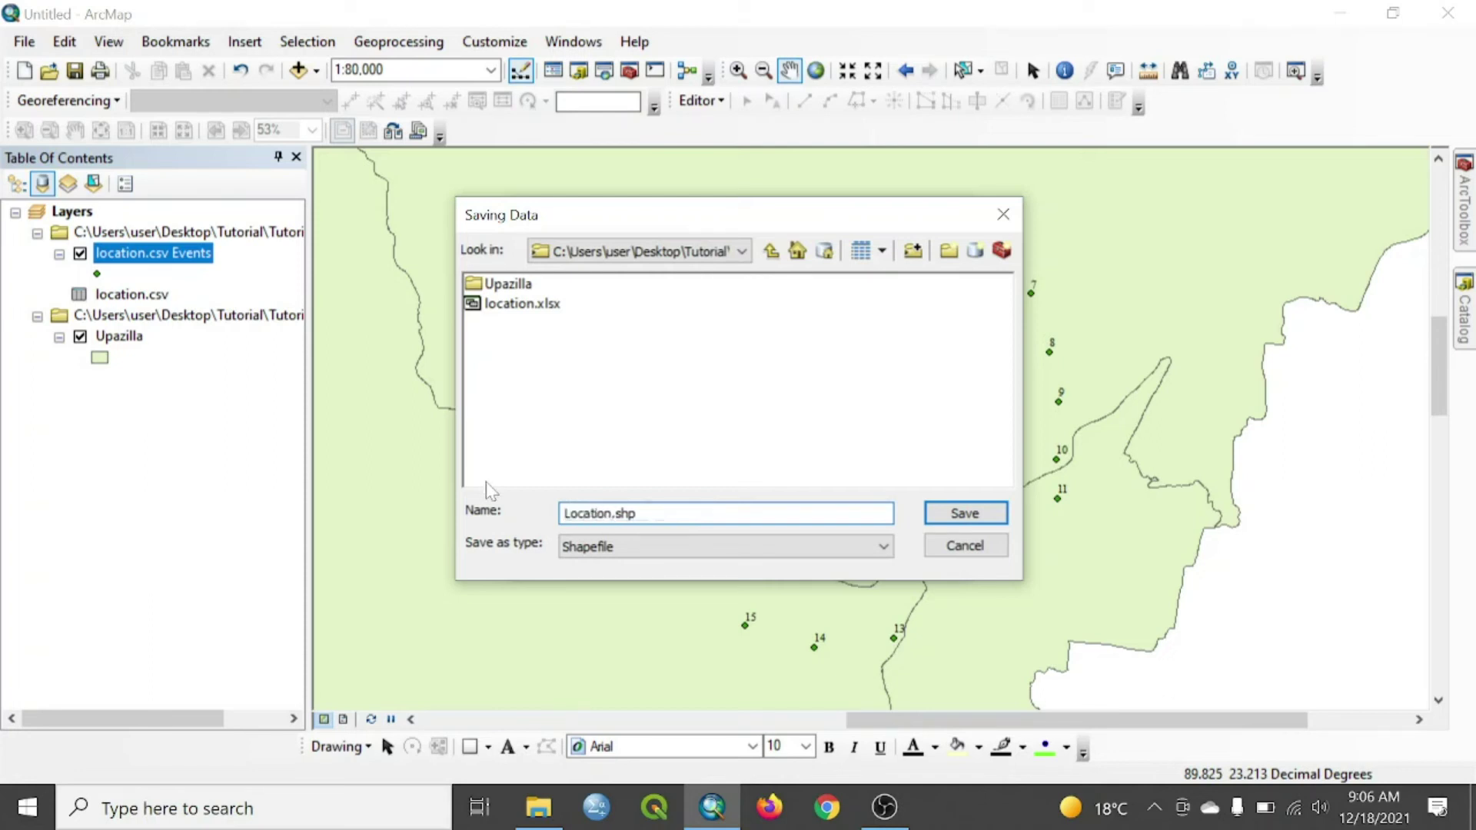
Keep the output type as Shapefile and save the export as Location.shp.
click(623, 548)
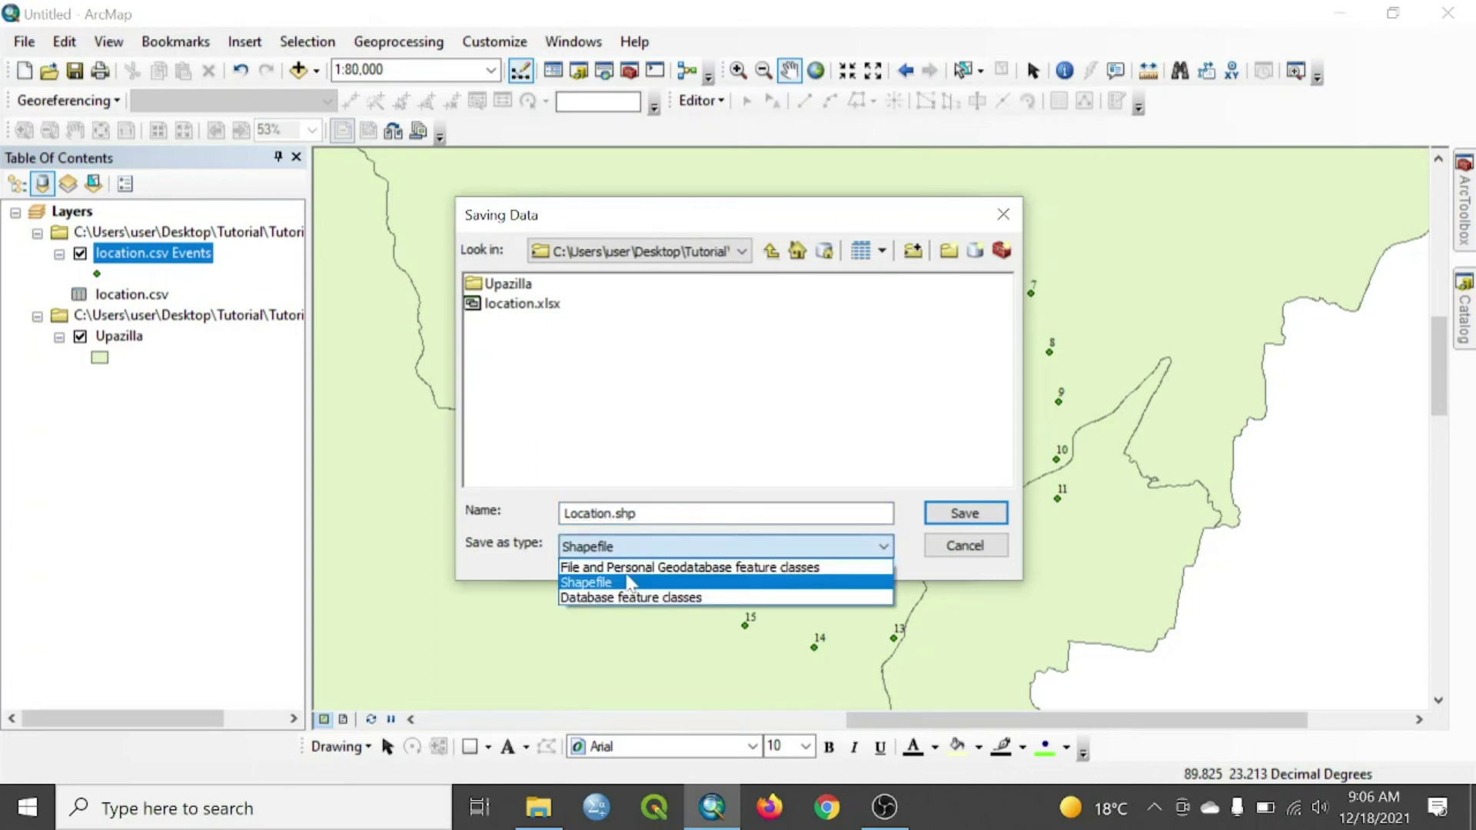
click(626, 586)
click(642, 550)
click(652, 569)
click(629, 547)
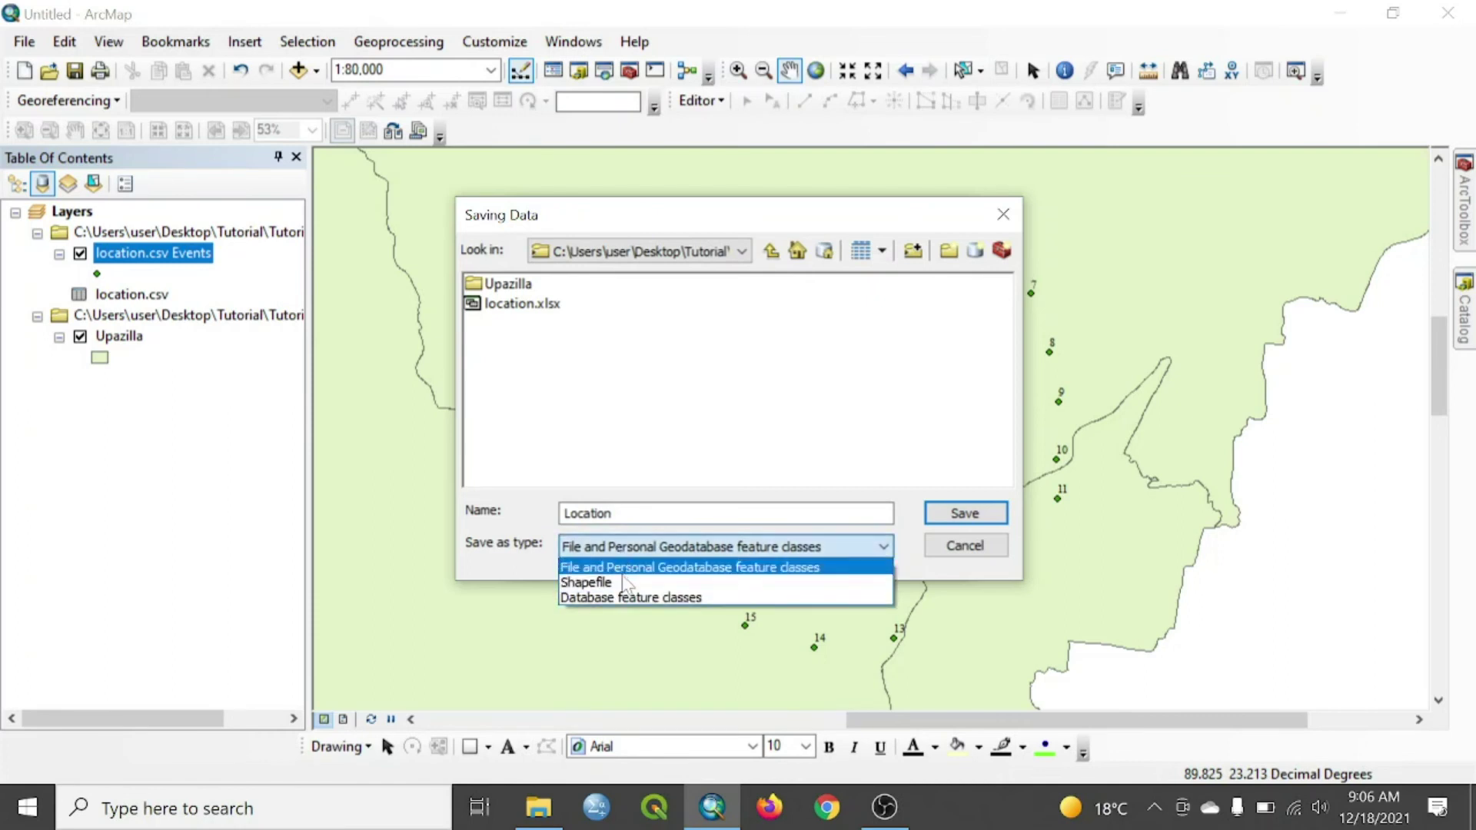
click(622, 583)
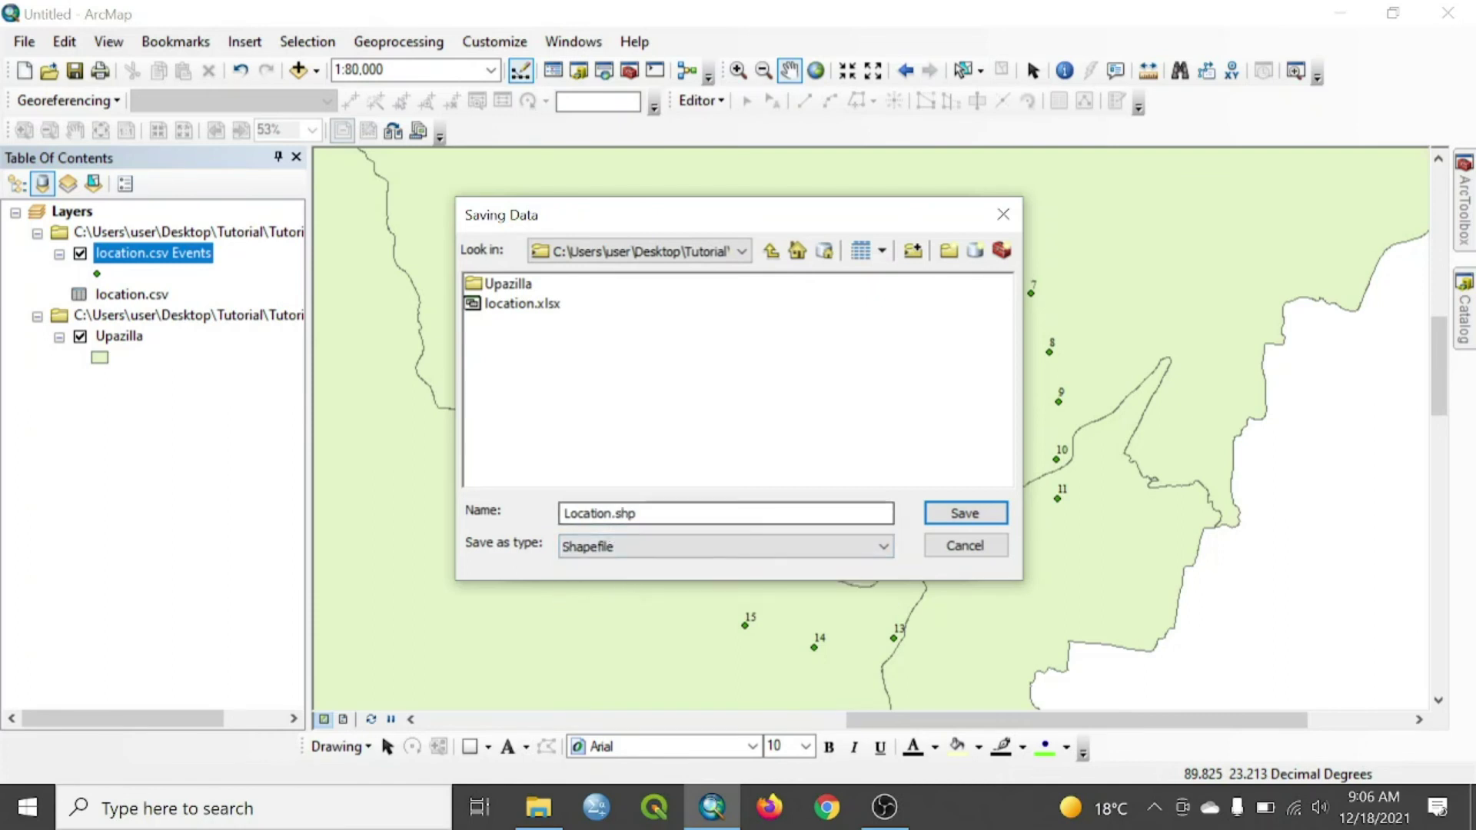
click(952, 523)
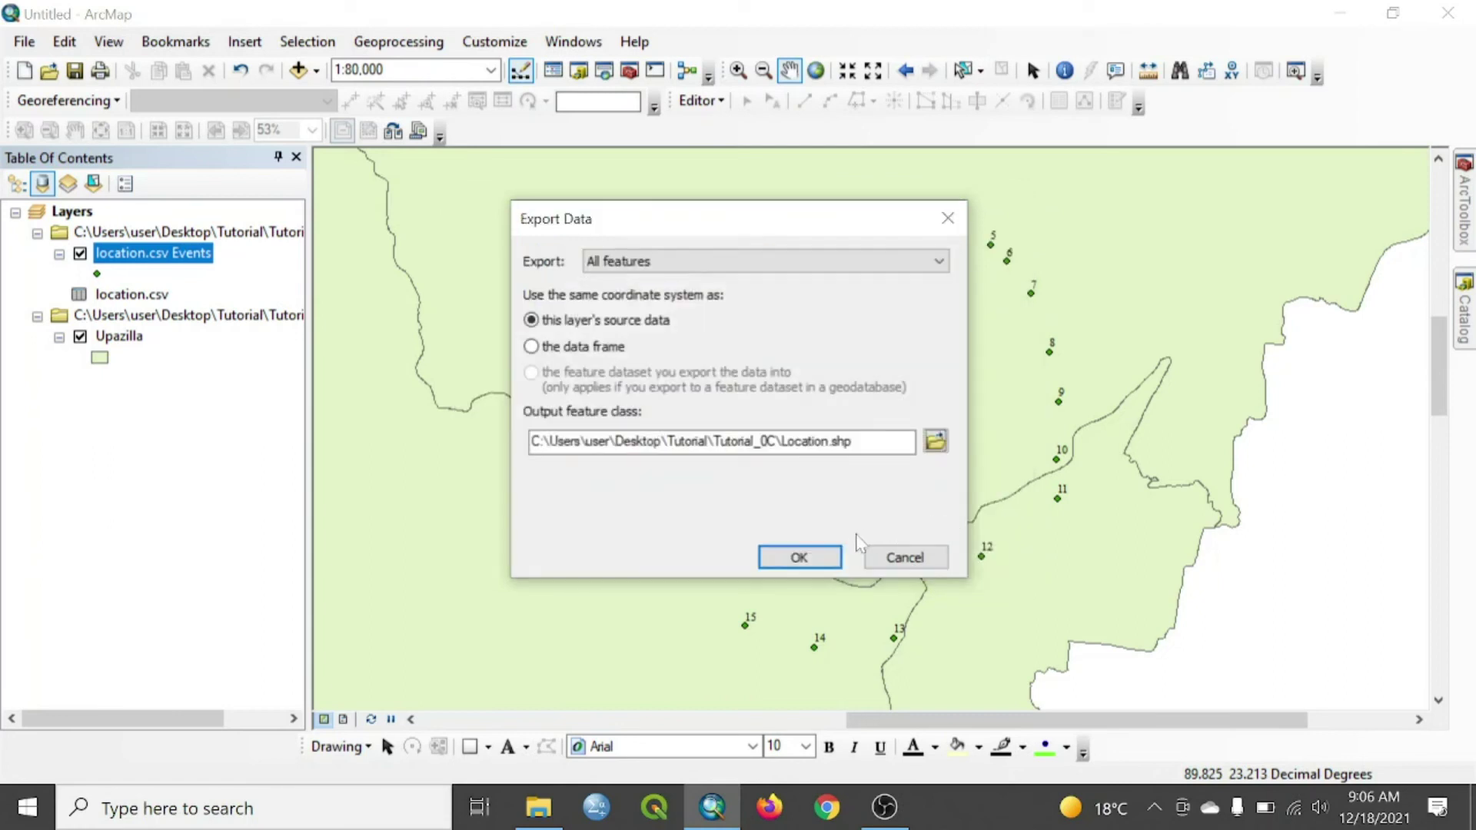
Export all features to Location.shp, add it to the map, and hide the Upazilla layer.
click(797, 558)
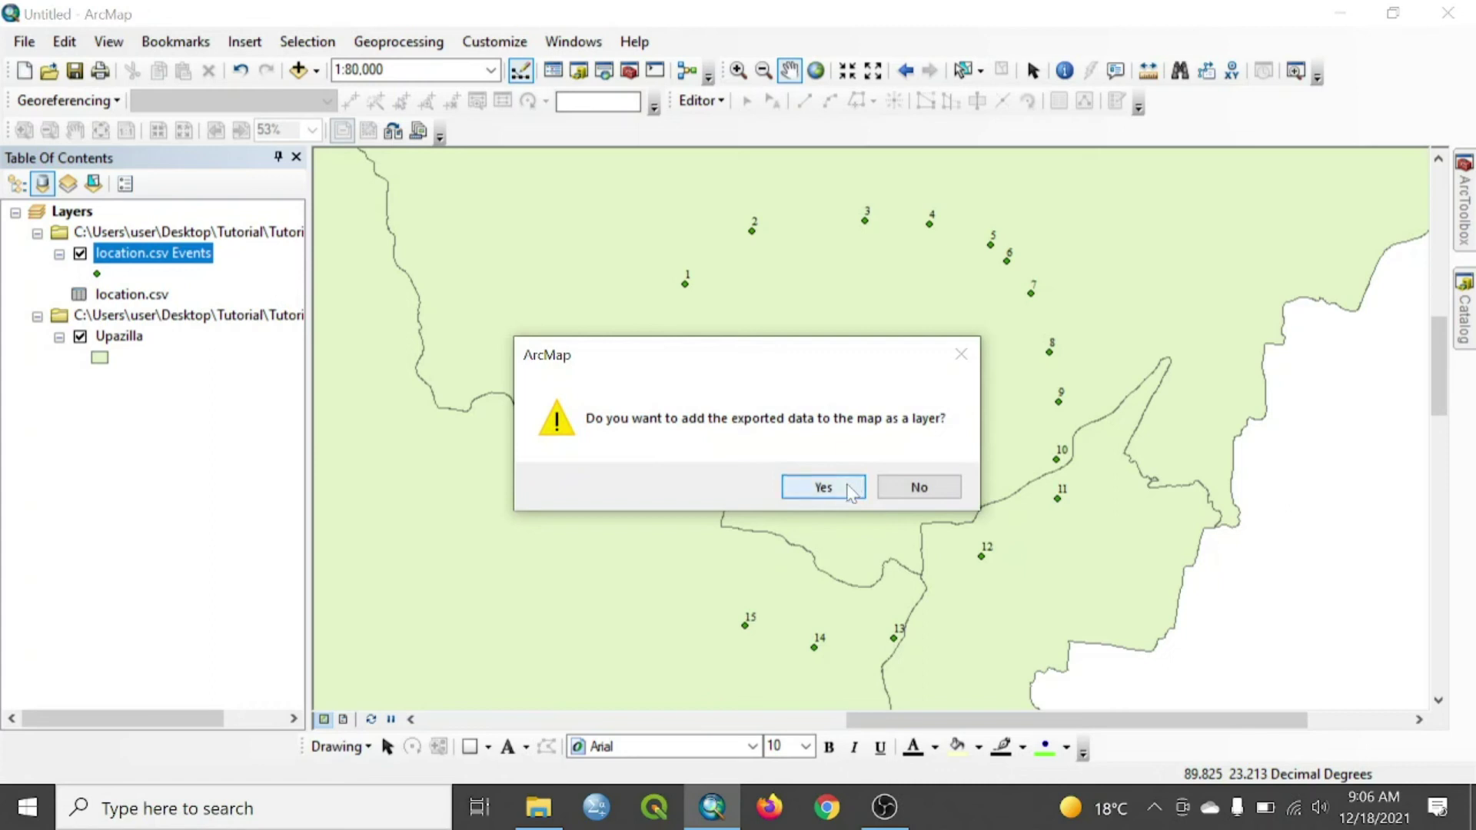
click(823, 487)
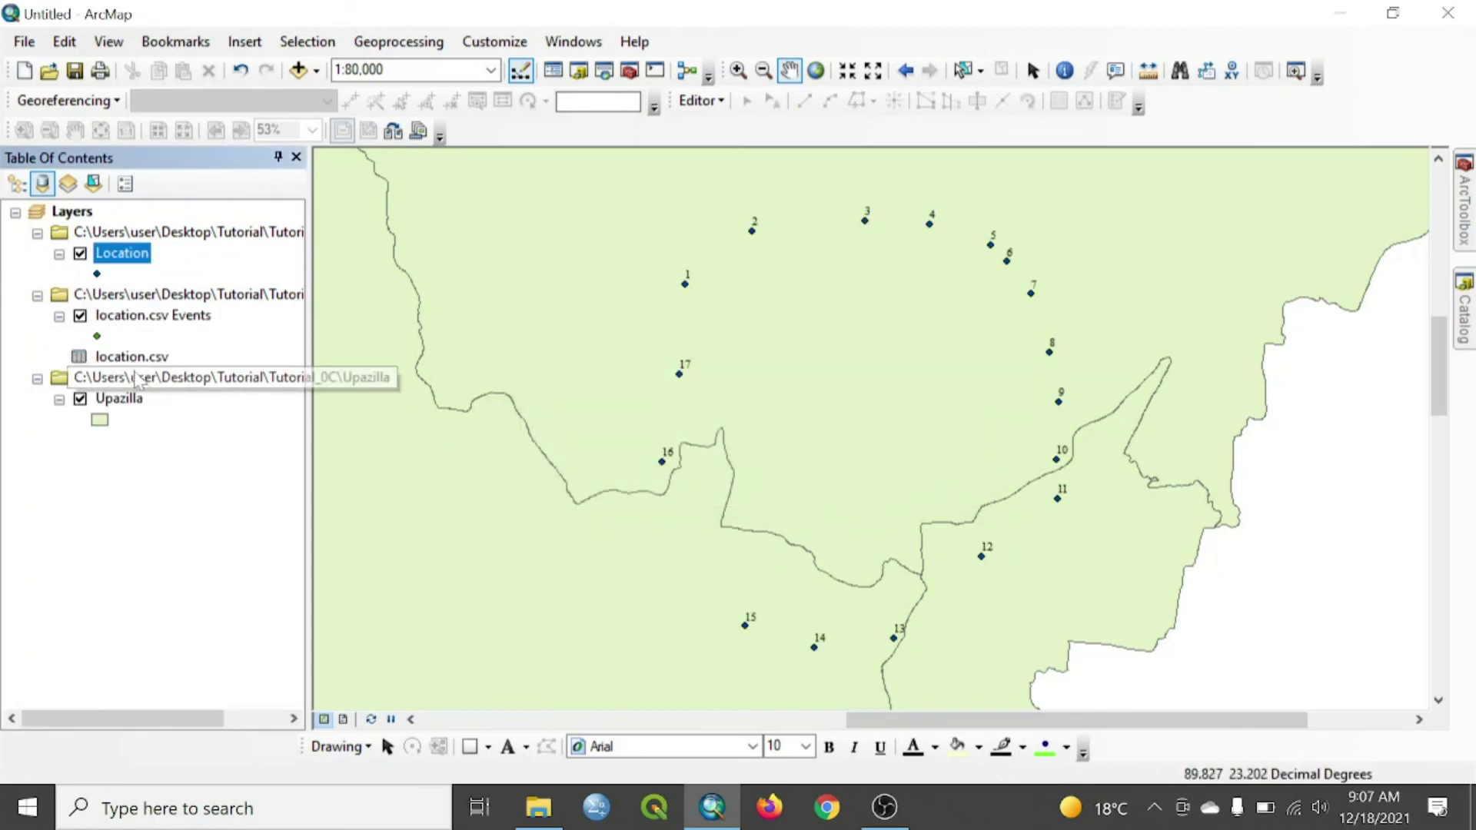
click(80, 398)
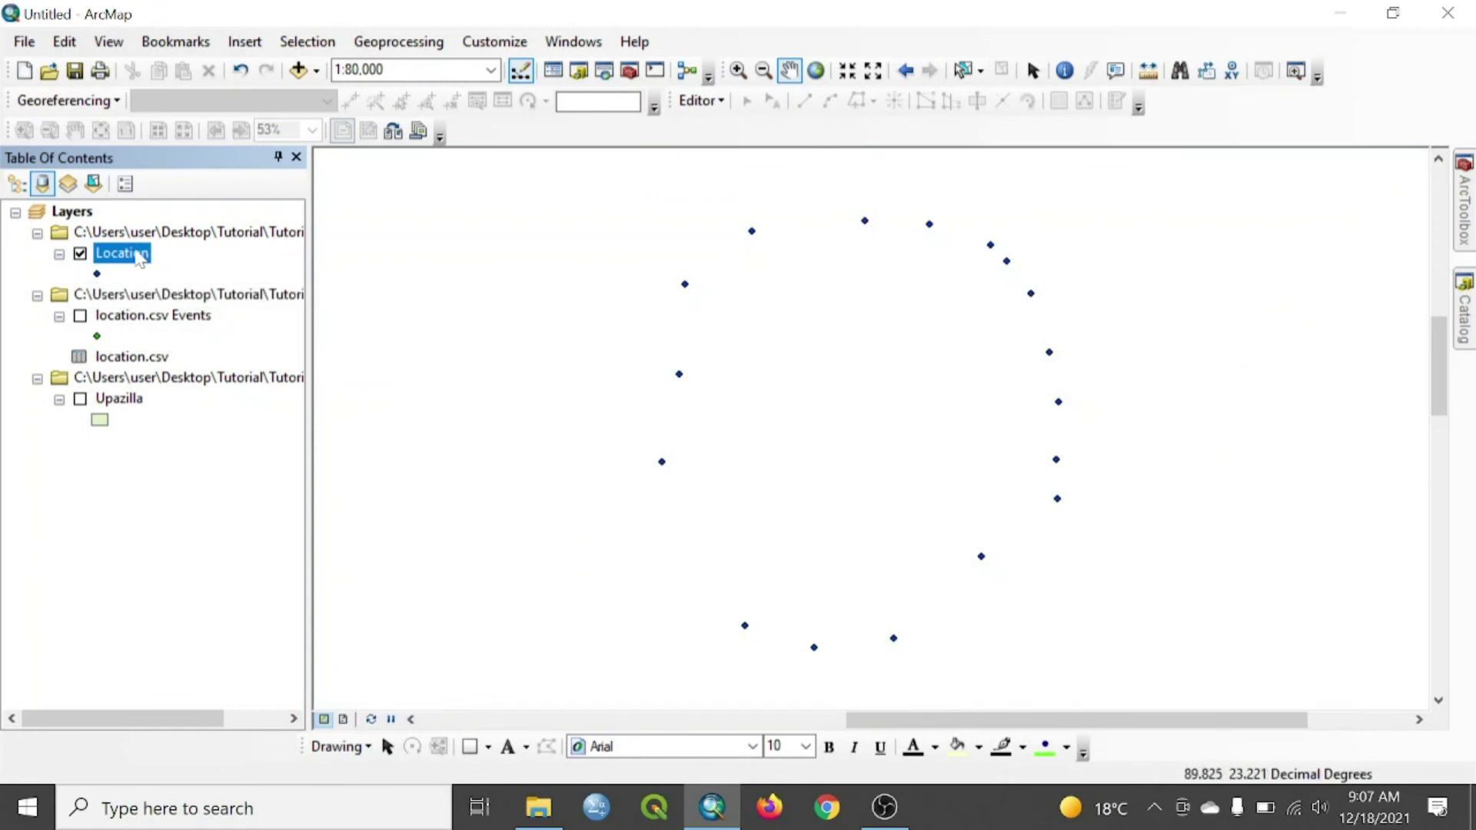
Remove the location.csv and Upazilla source groups from the Table of Contents.
right_click(140, 257)
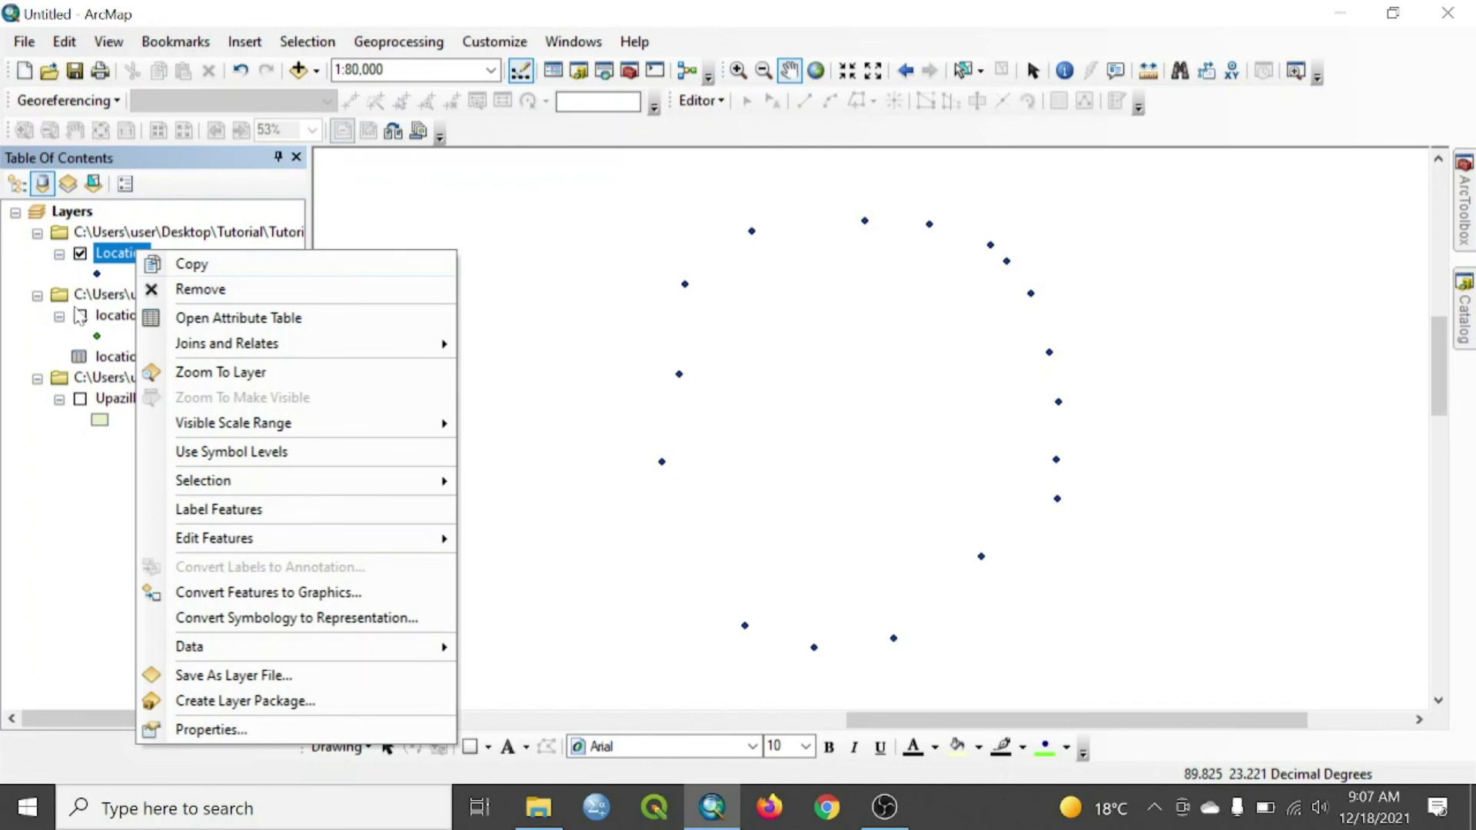
click(80, 314)
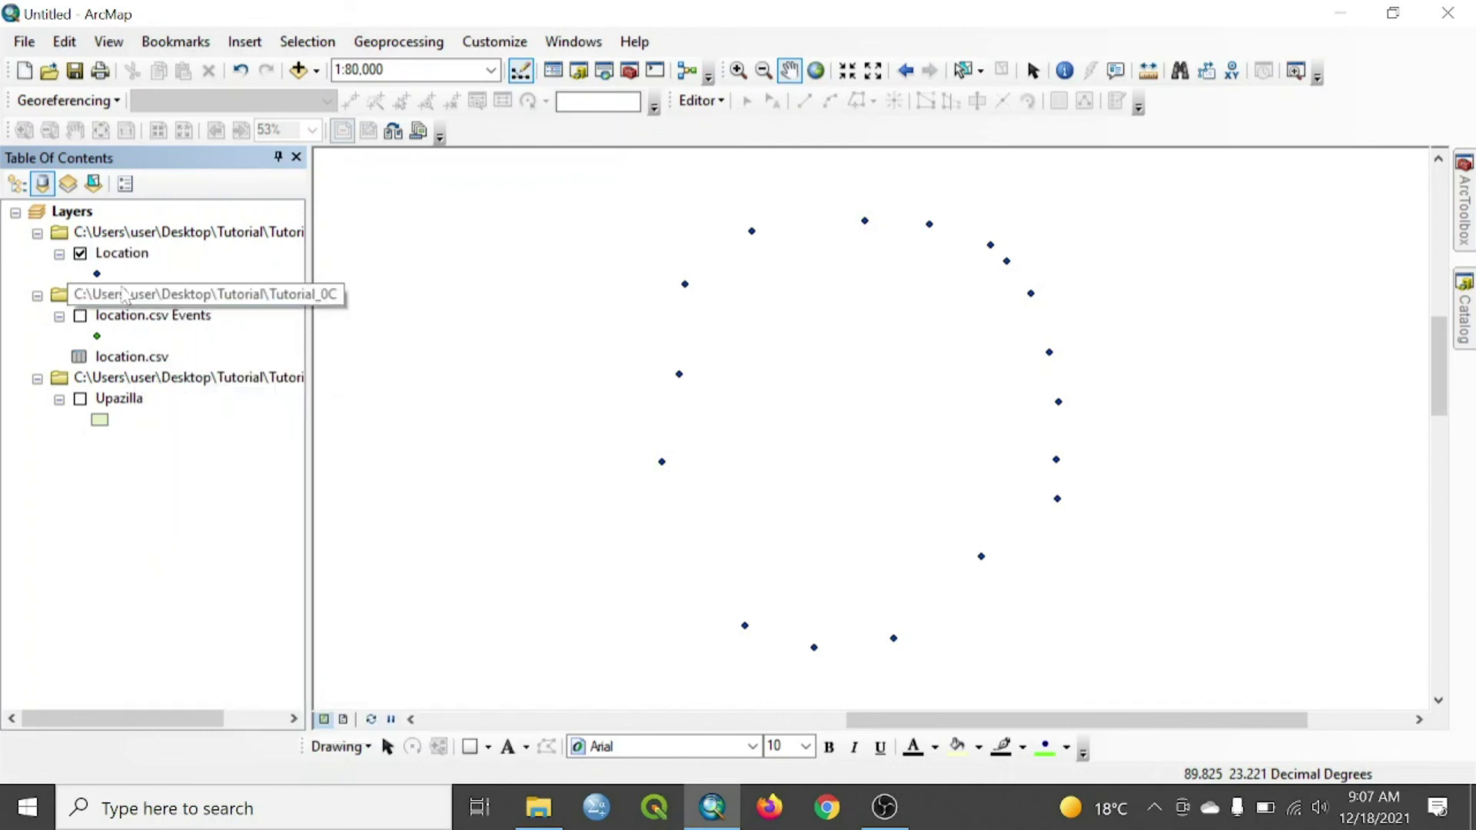
right_click(123, 296)
click(184, 304)
right_click(124, 296)
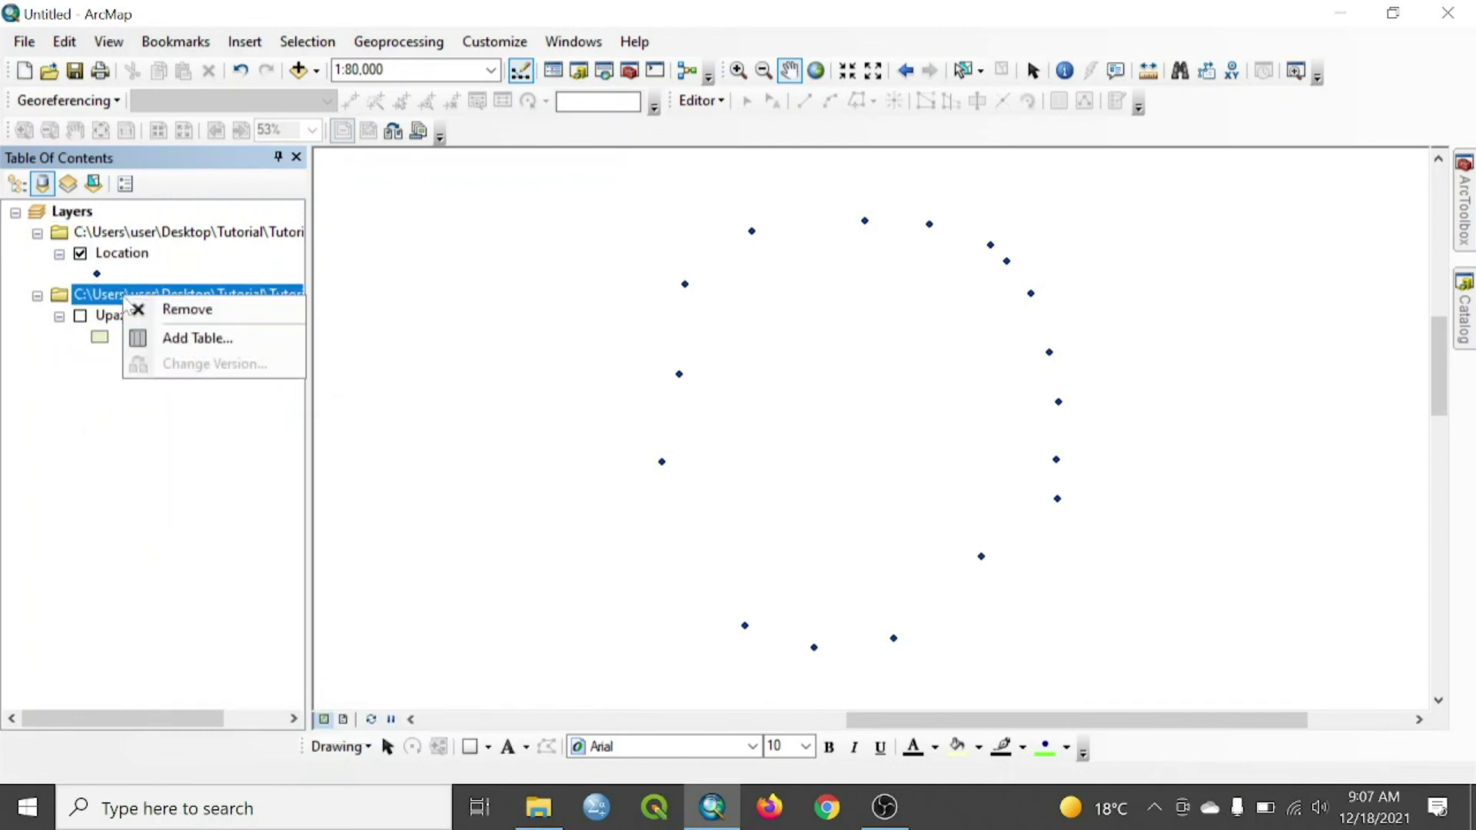
click(185, 309)
right_click(122, 254)
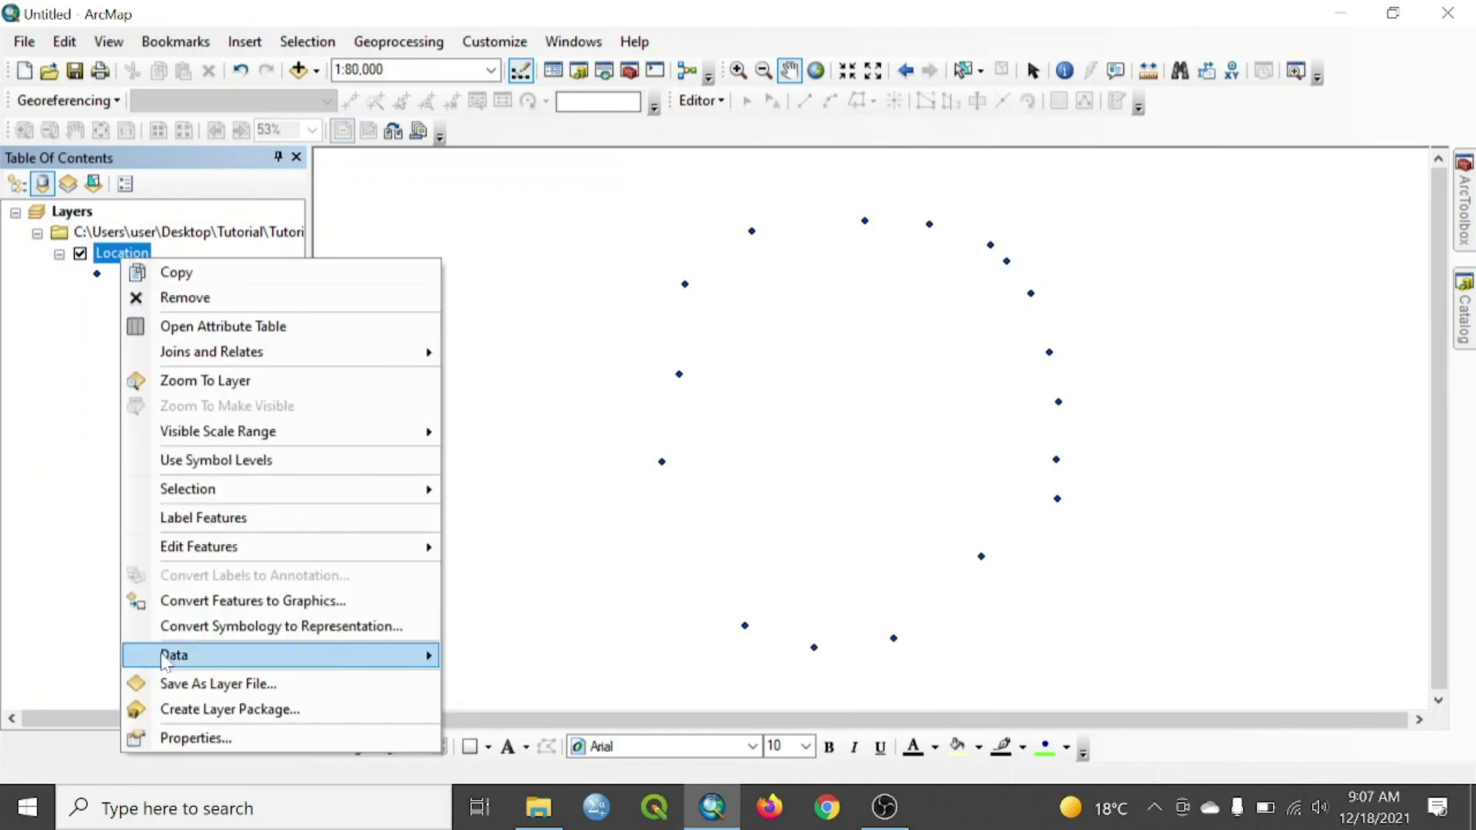
Show Location's layer source properties and highlight its Data Type, Shapefile Feature Class.
click(198, 738)
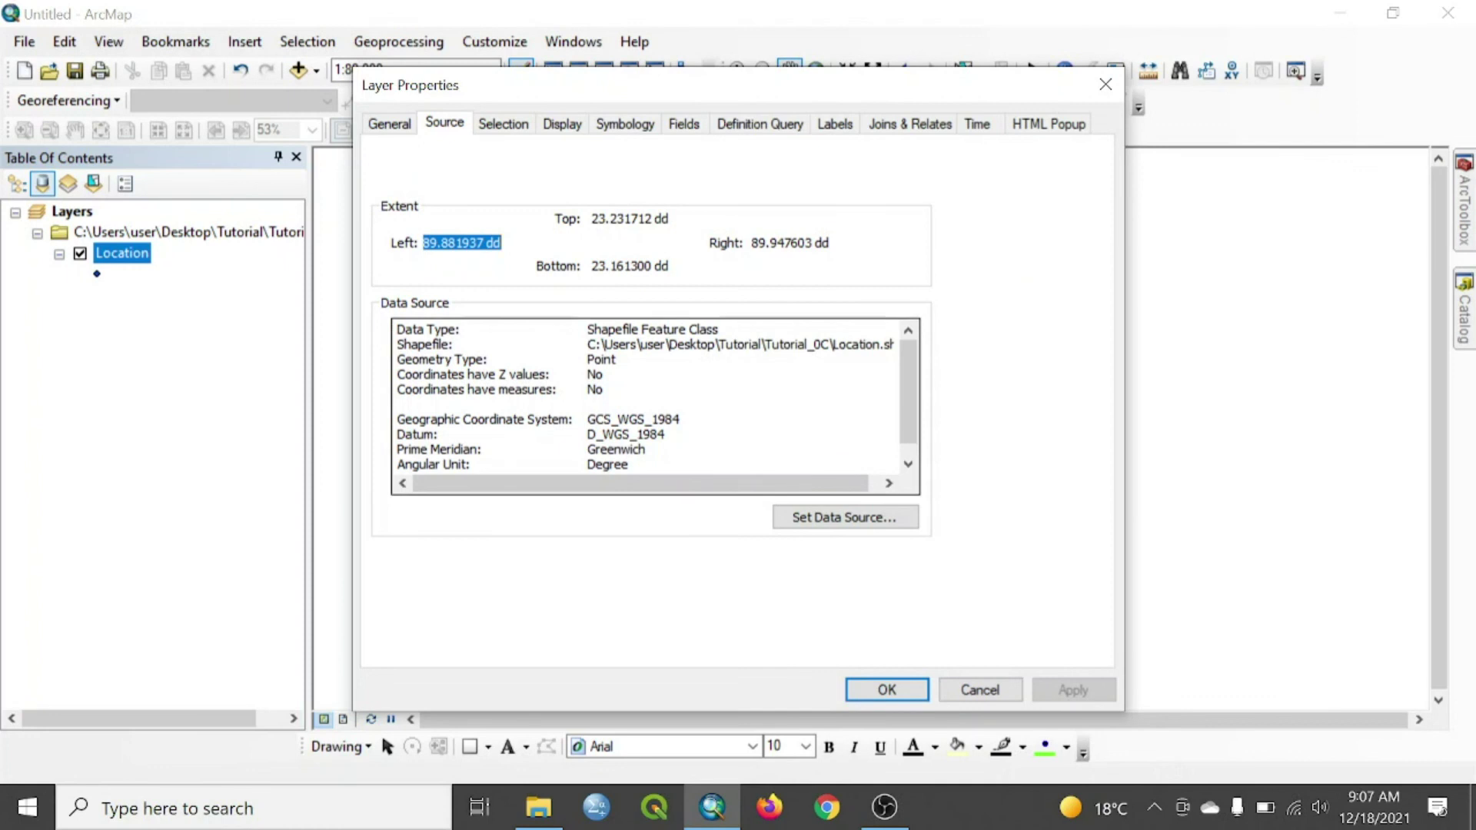
drag(398, 329, 722, 328)
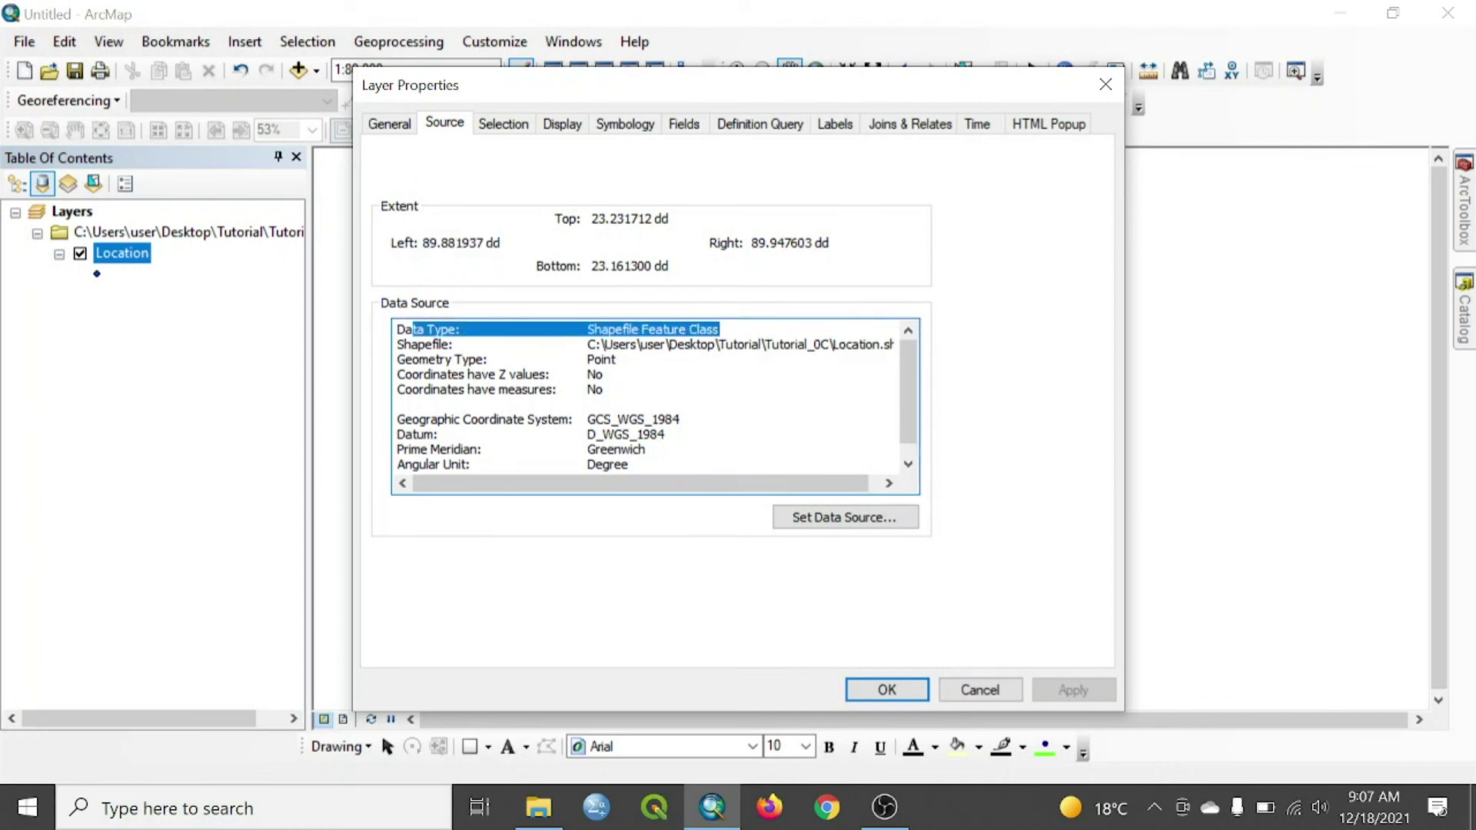
drag(411, 328, 722, 329)
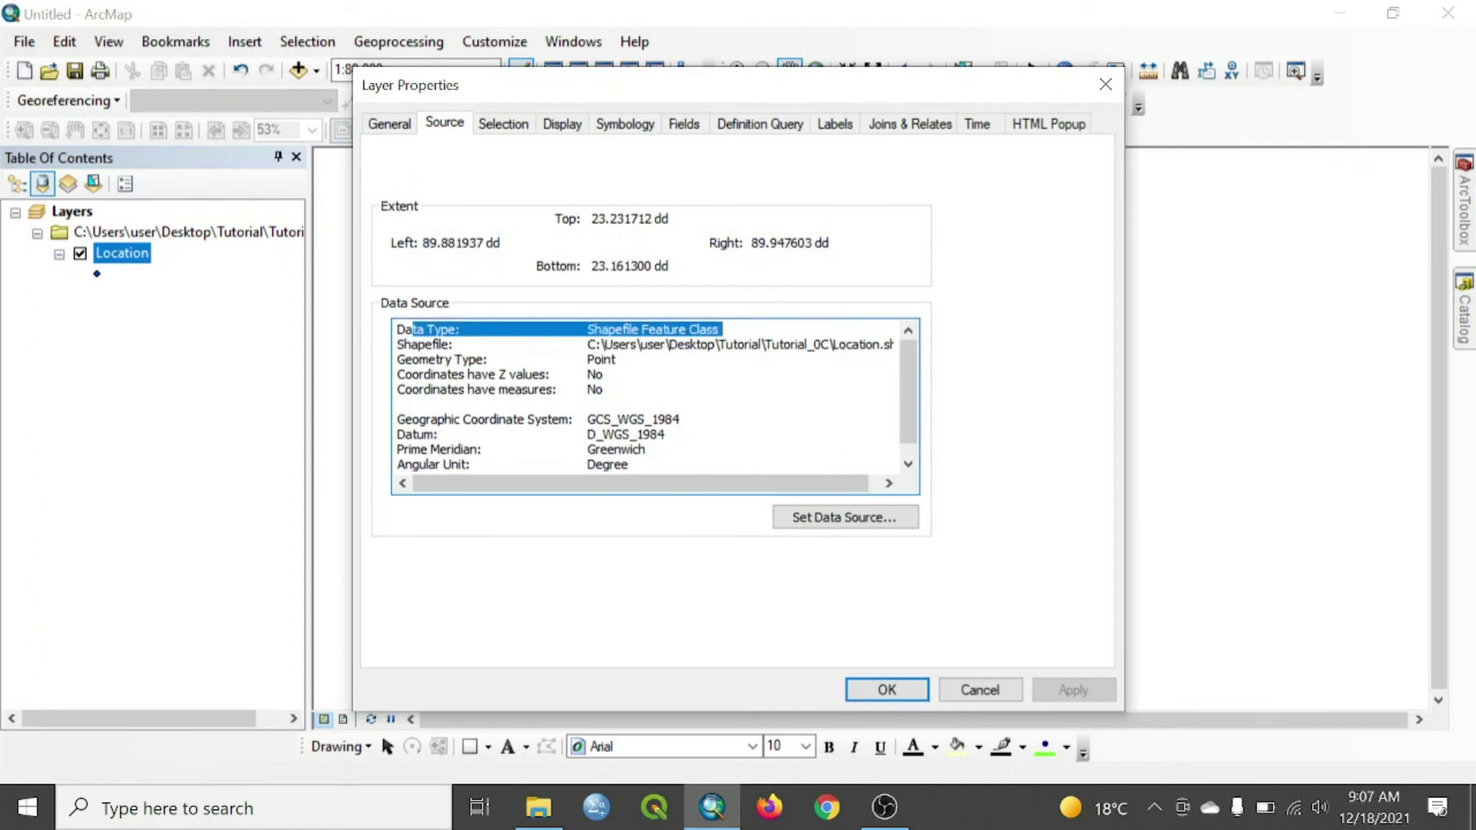